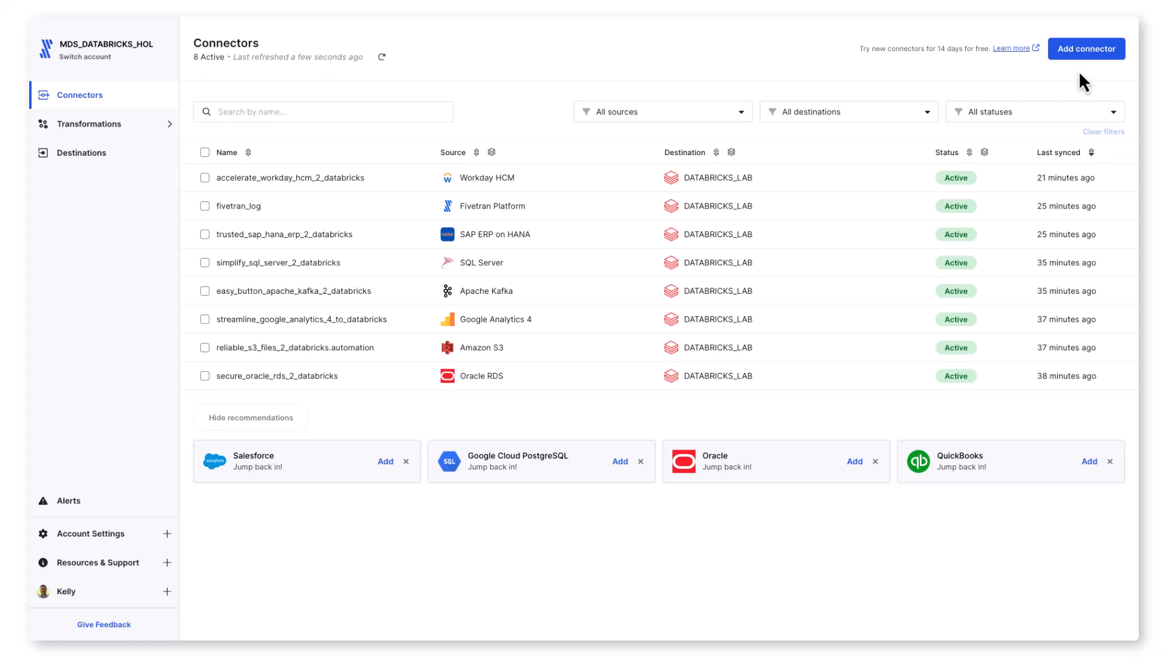
Step: Start a new connector for the DATABRICKS_LAB destination and list all available data sources
click(1078, 55)
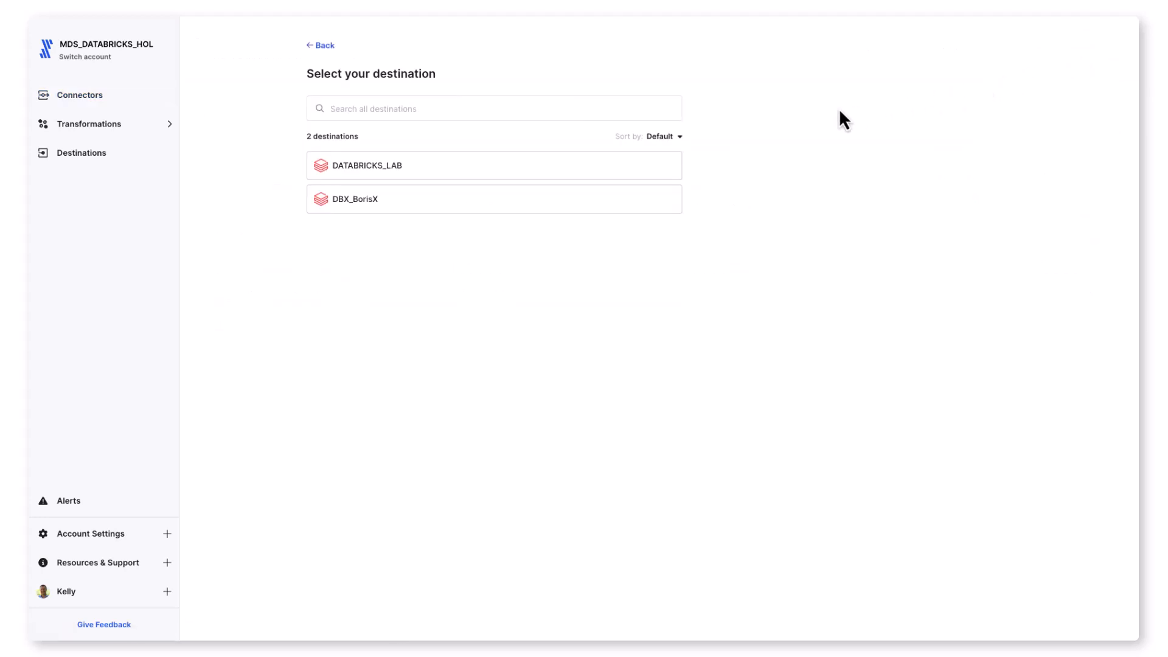
click(660, 166)
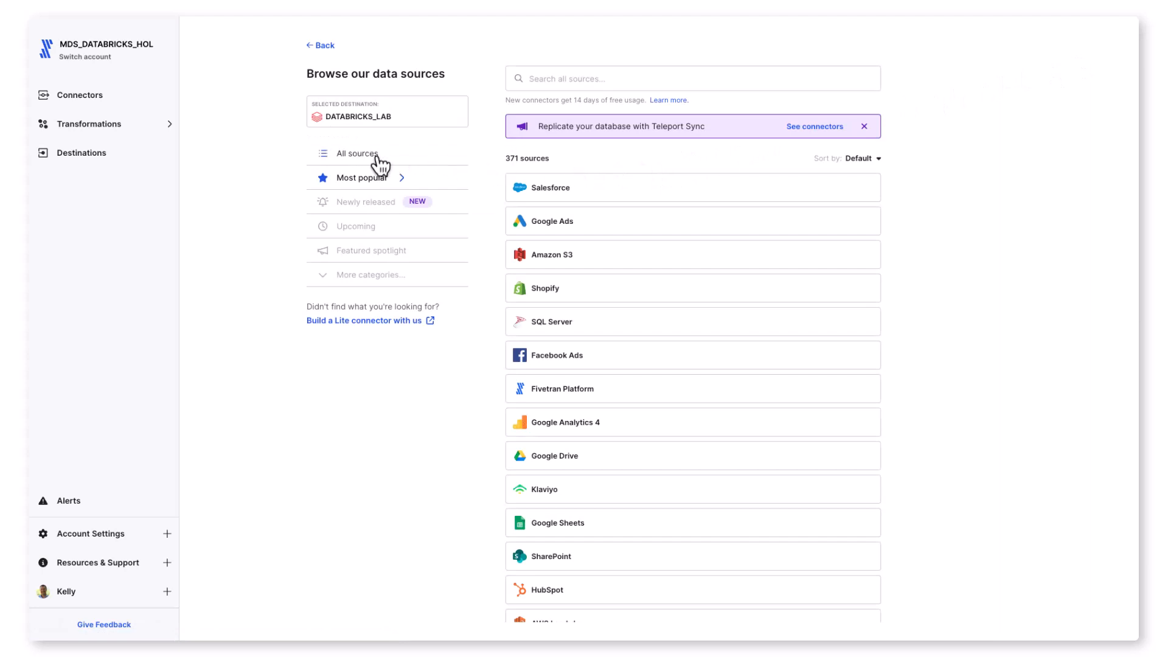
click(364, 160)
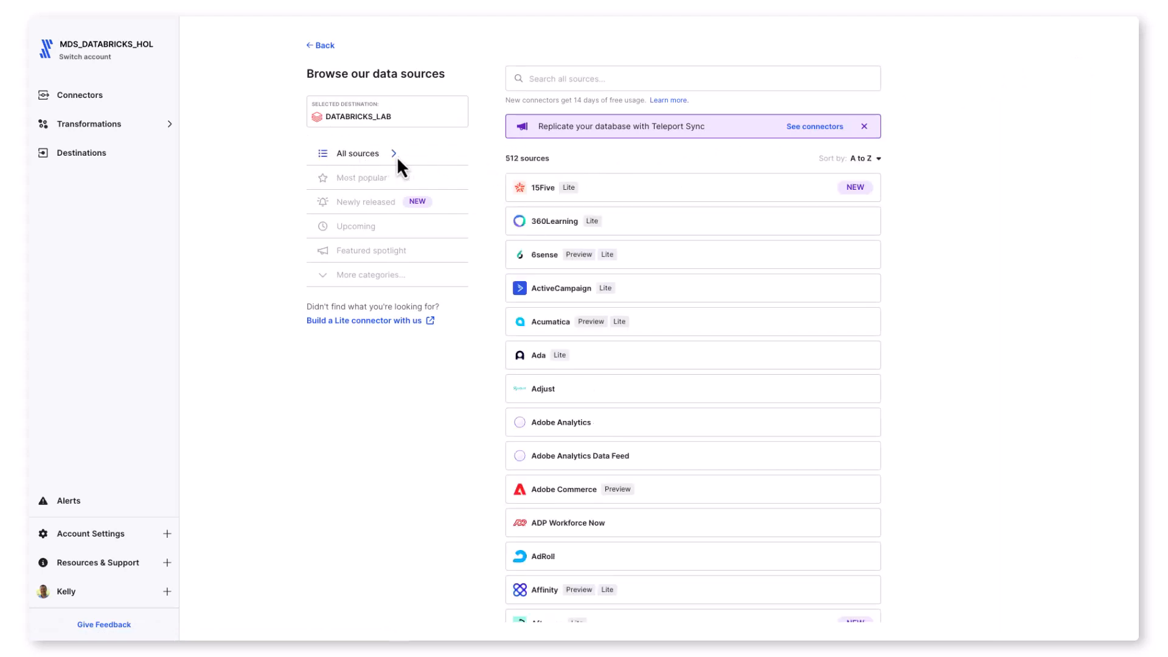
drag(503, 160, 562, 160)
key(ctrl+plus)
key(ctrl+plus)
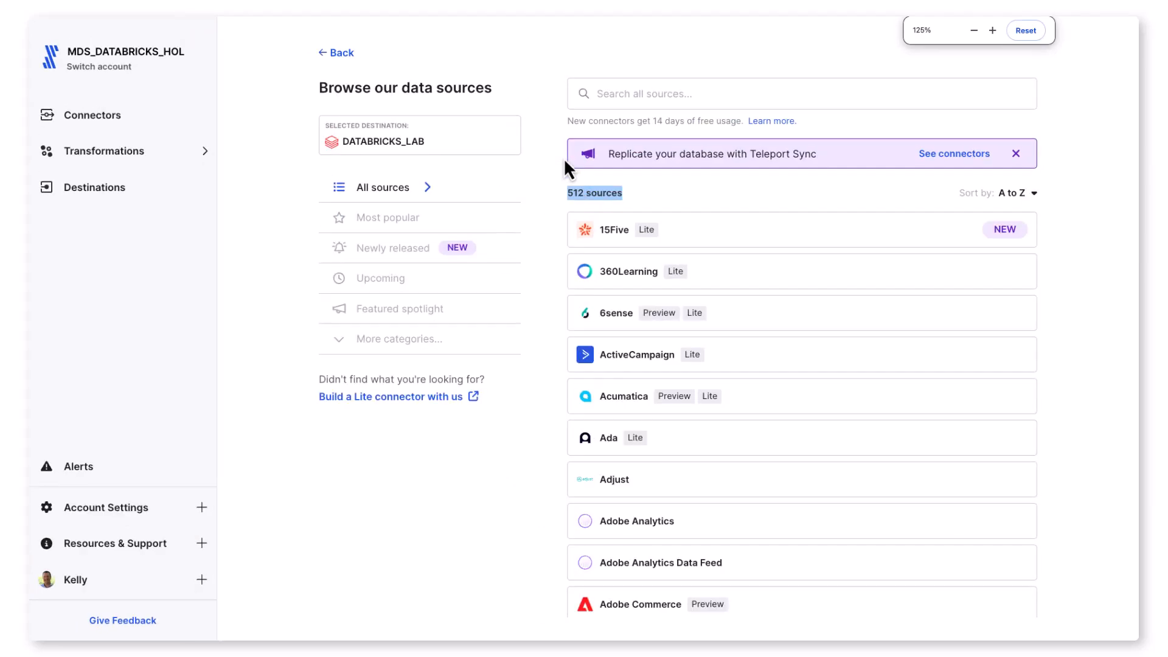
key(ctrl+0)
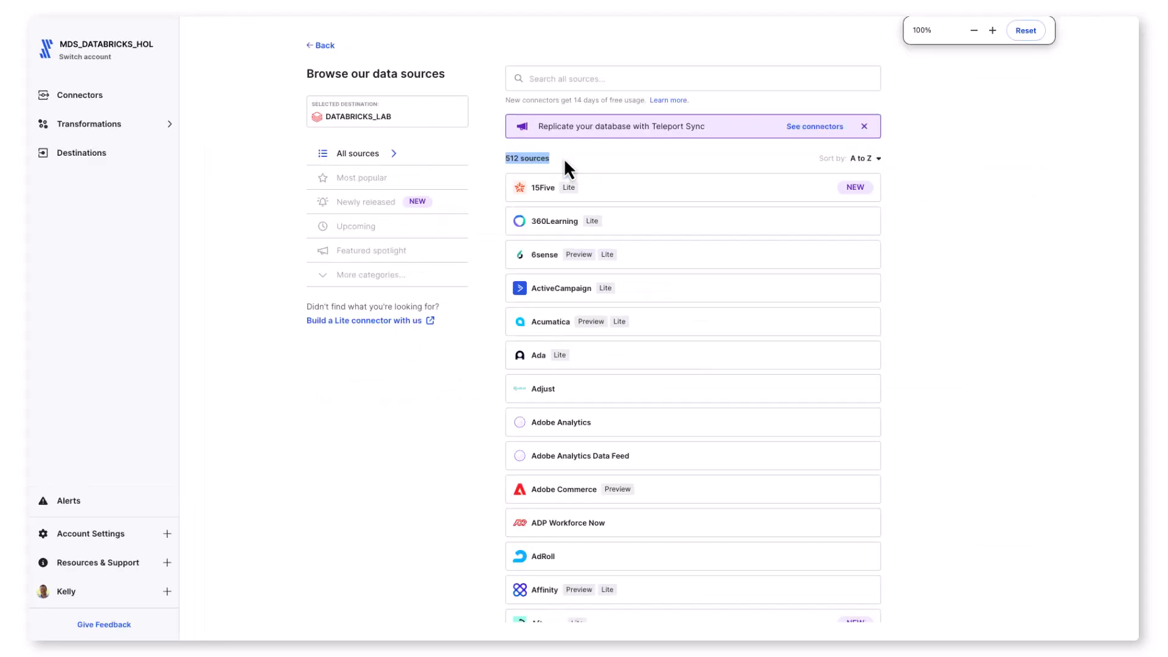
Step: Search the sources for "postgre" and begin setting up the Google Cloud PostgreSQL connector
click(551, 79)
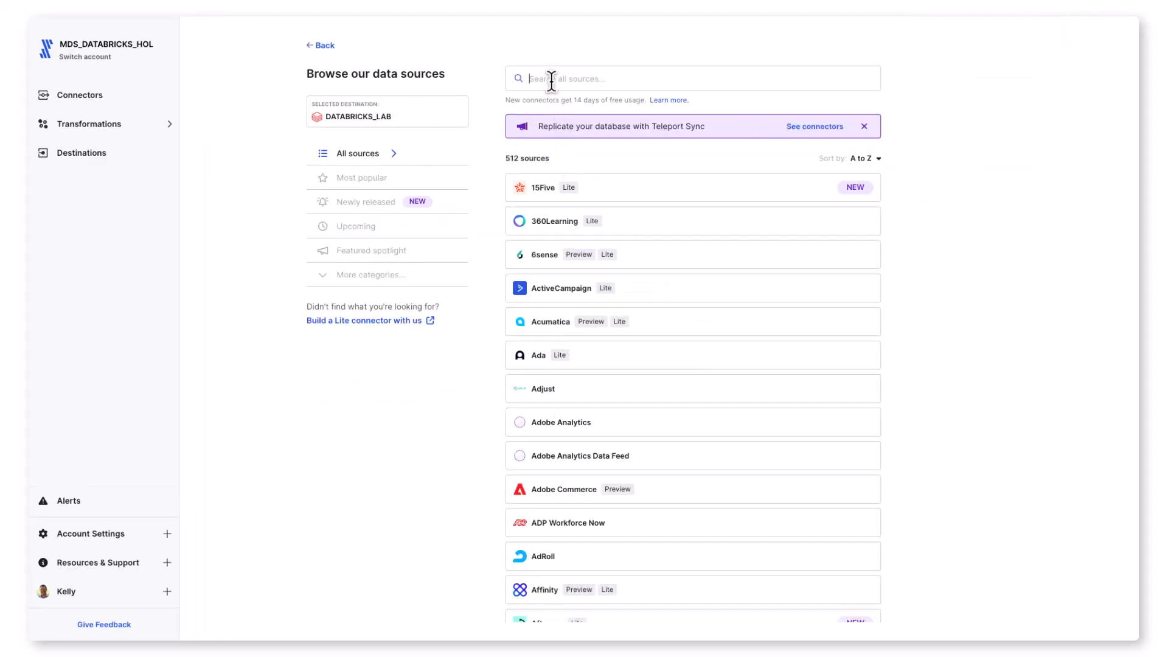
text(postgre)
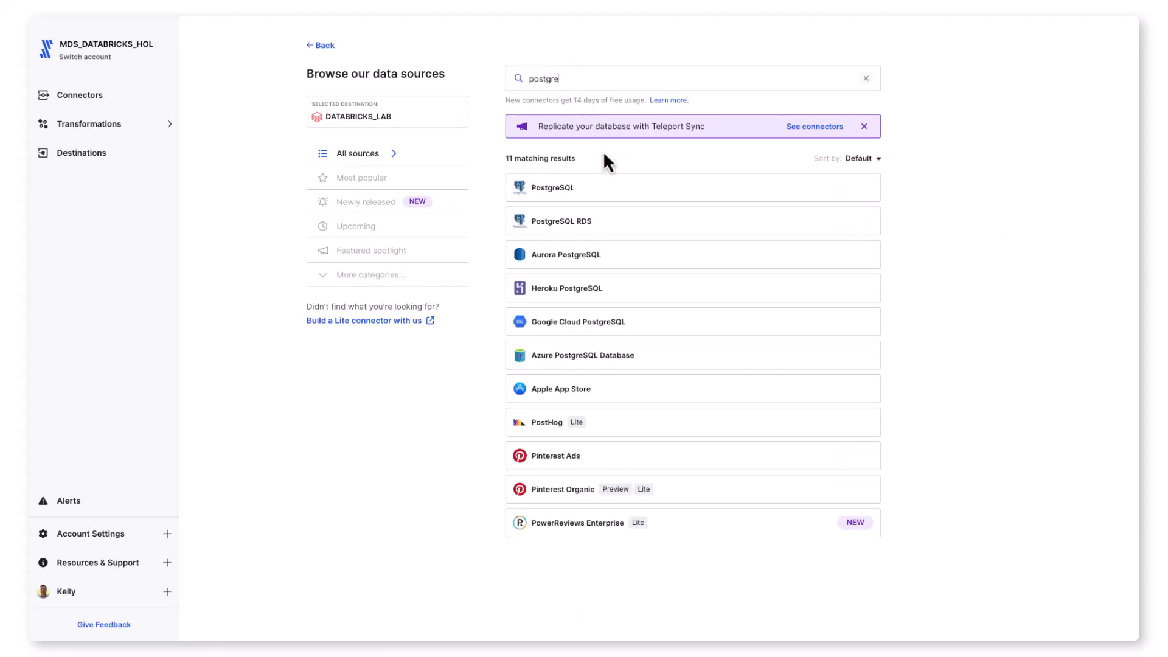
mouse_move(619, 313)
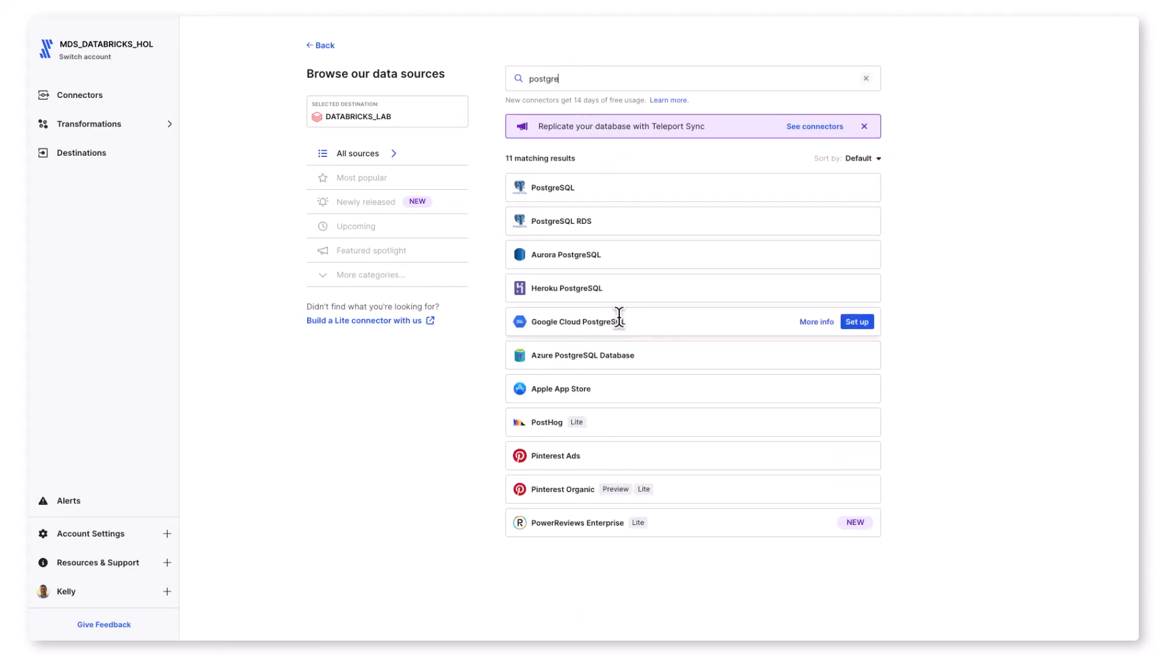
click(867, 322)
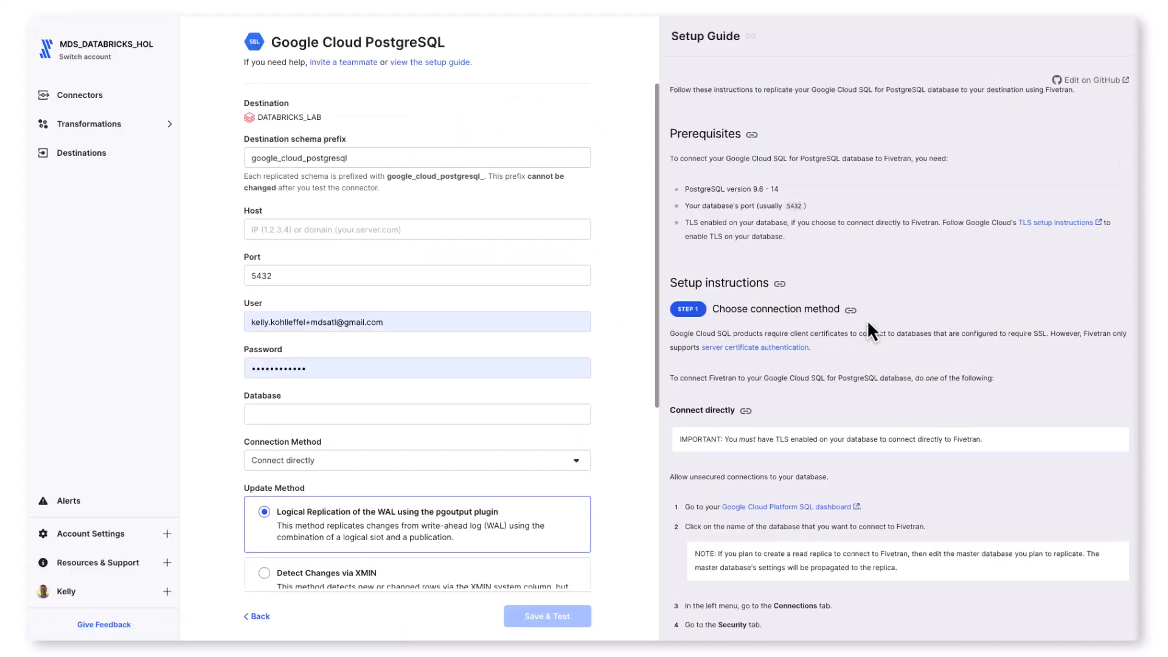
Step: Look through the setup guide's connection method and read replica instructions for Google Cloud PostgreSQL
scroll(869, 325, down, 7)
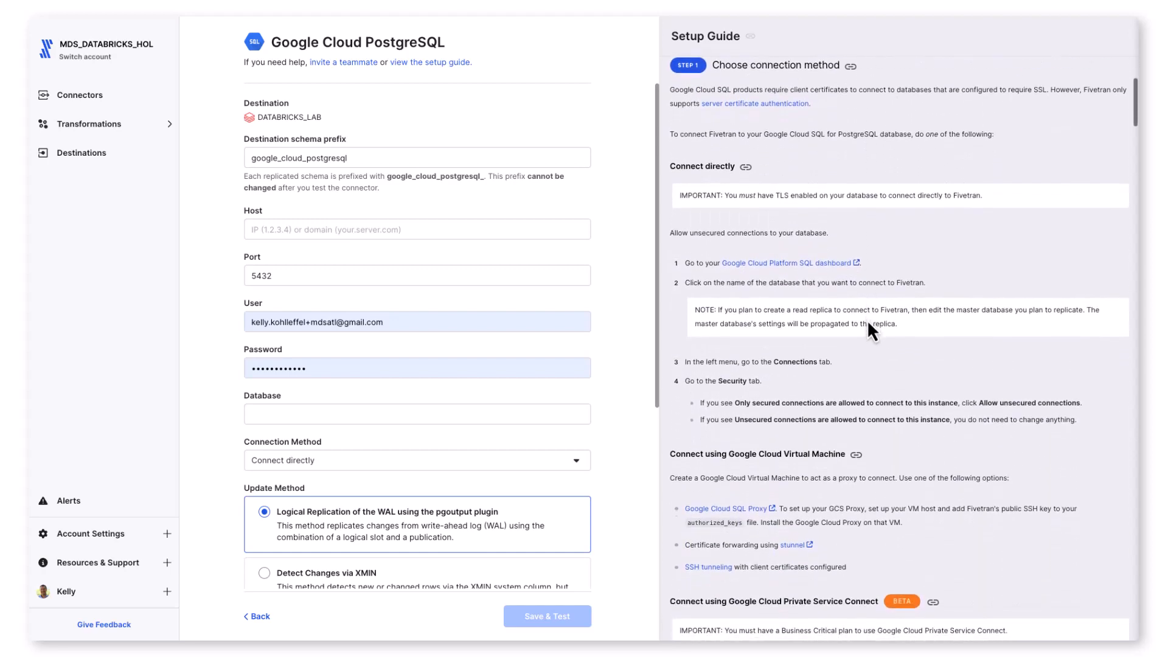
scroll(869, 324, down, 8)
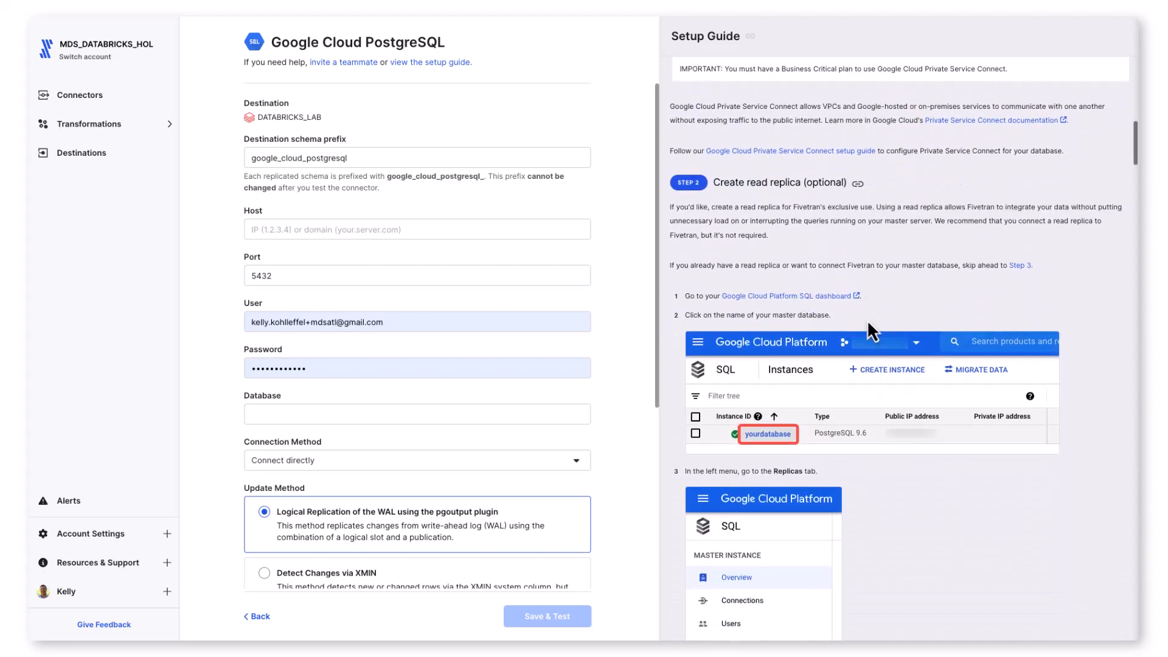
scroll(870, 326, down, 9)
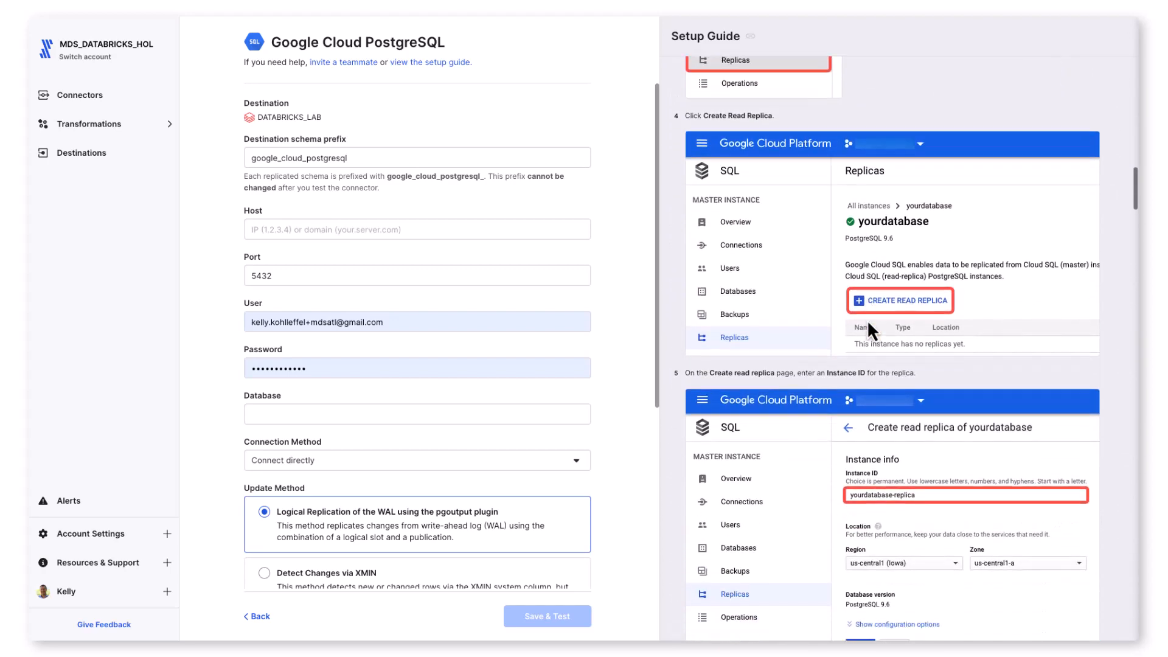
scroll(867, 319, down, 3)
scroll(870, 326, up, 6)
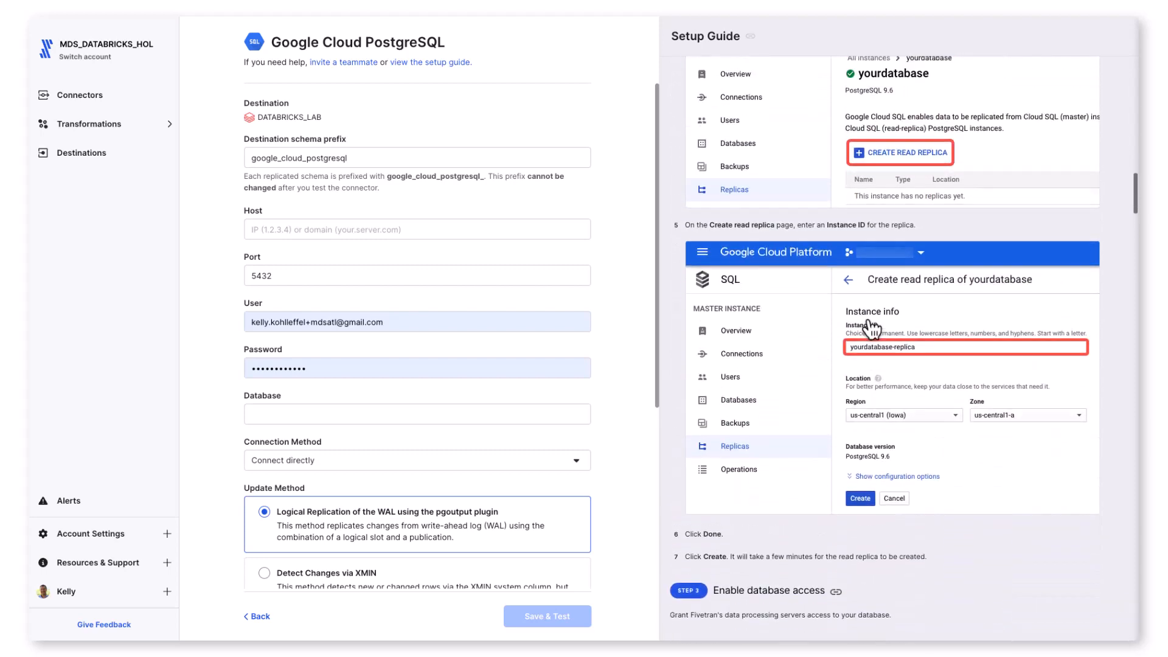
scroll(870, 323, up, 20)
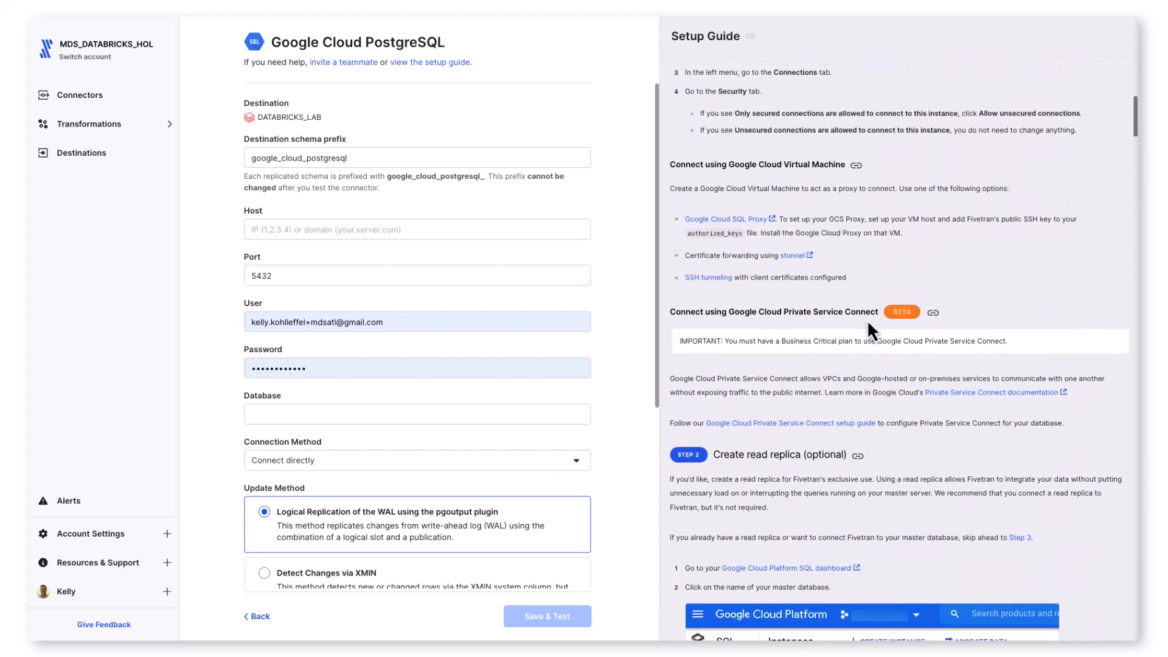
scroll(867, 320, up, 3)
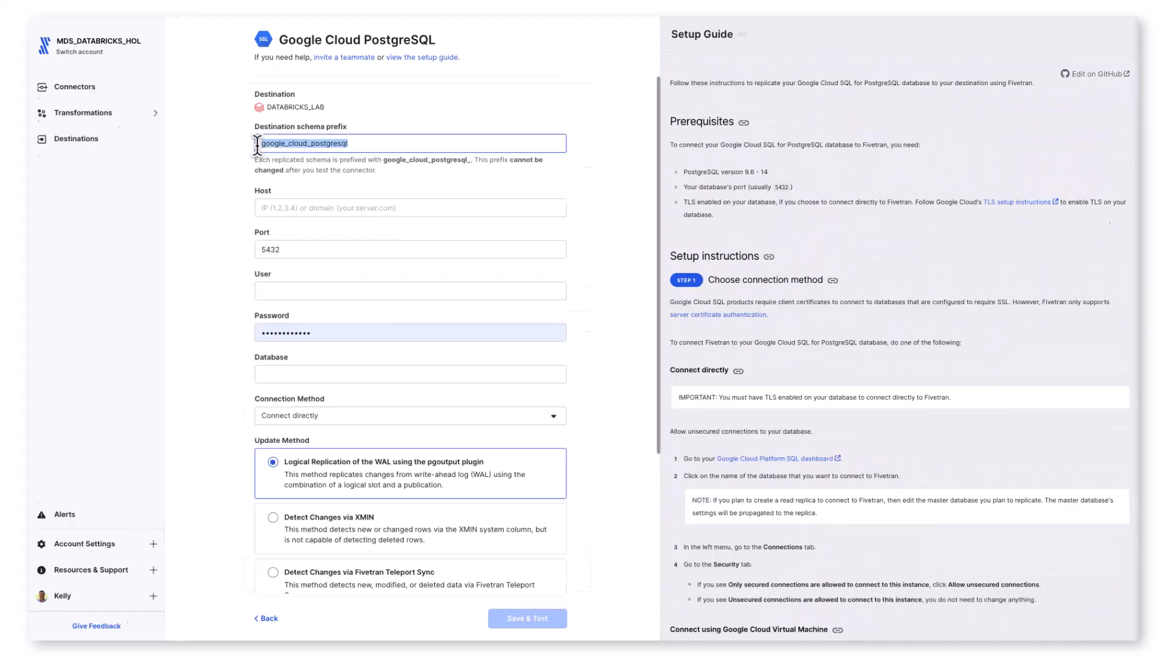
Step: Set the destination schema prefix to automate_building_mlapps_databricks_fivetran
text(automate_b)
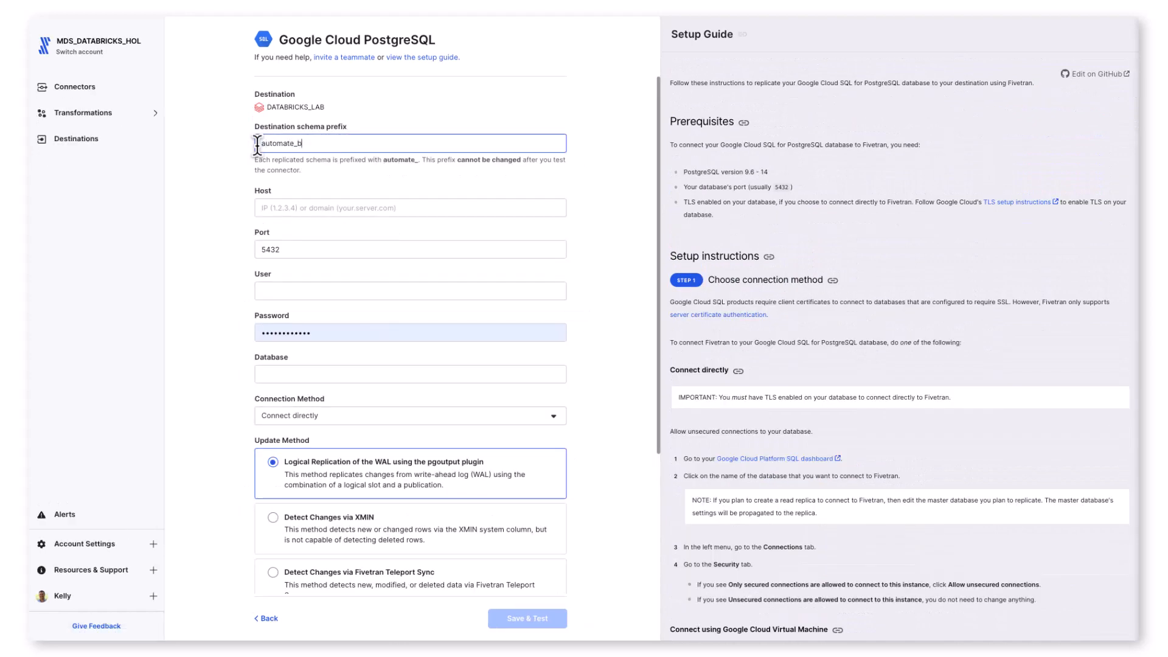
text(uilding_ml)
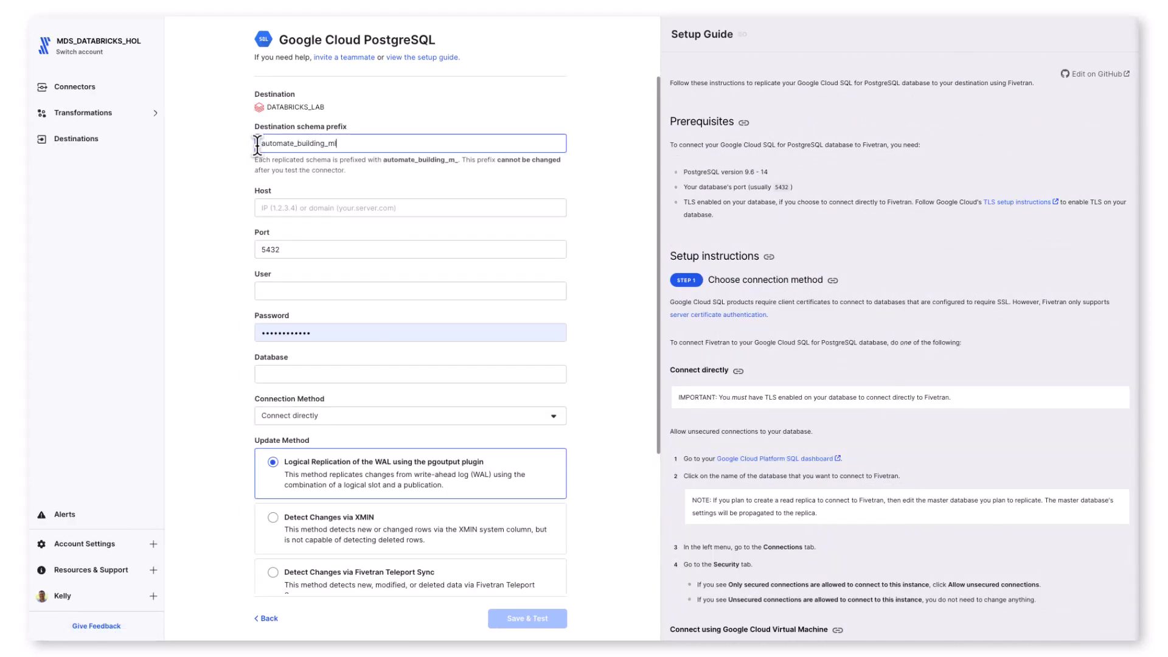
text(apps)
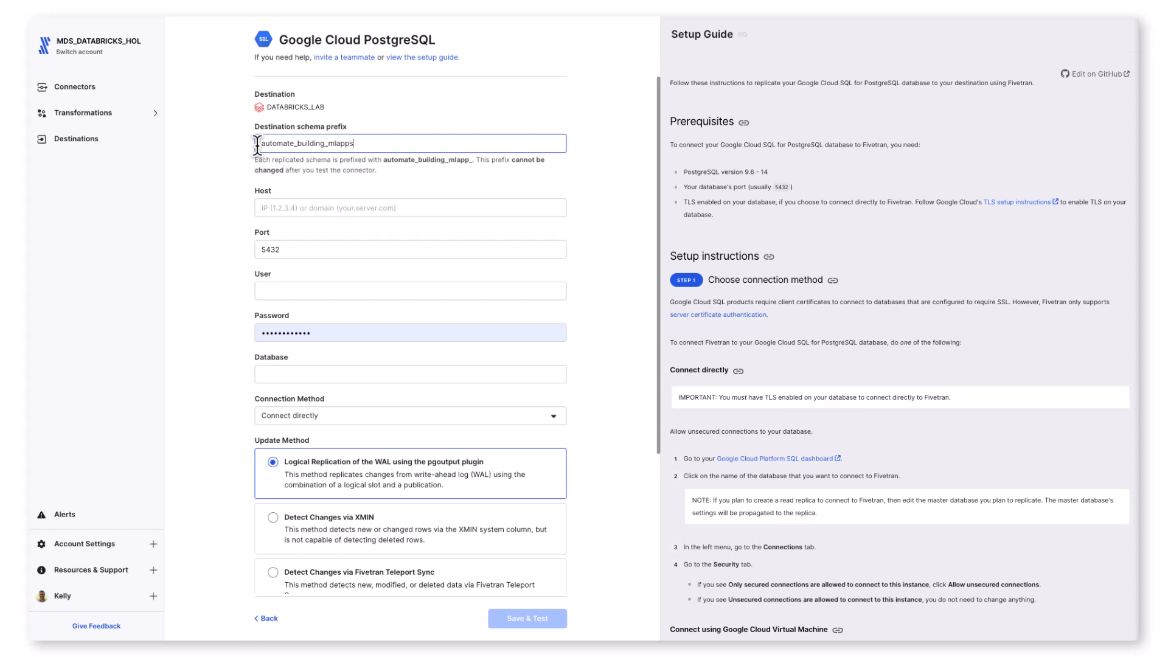
text(_databricks)
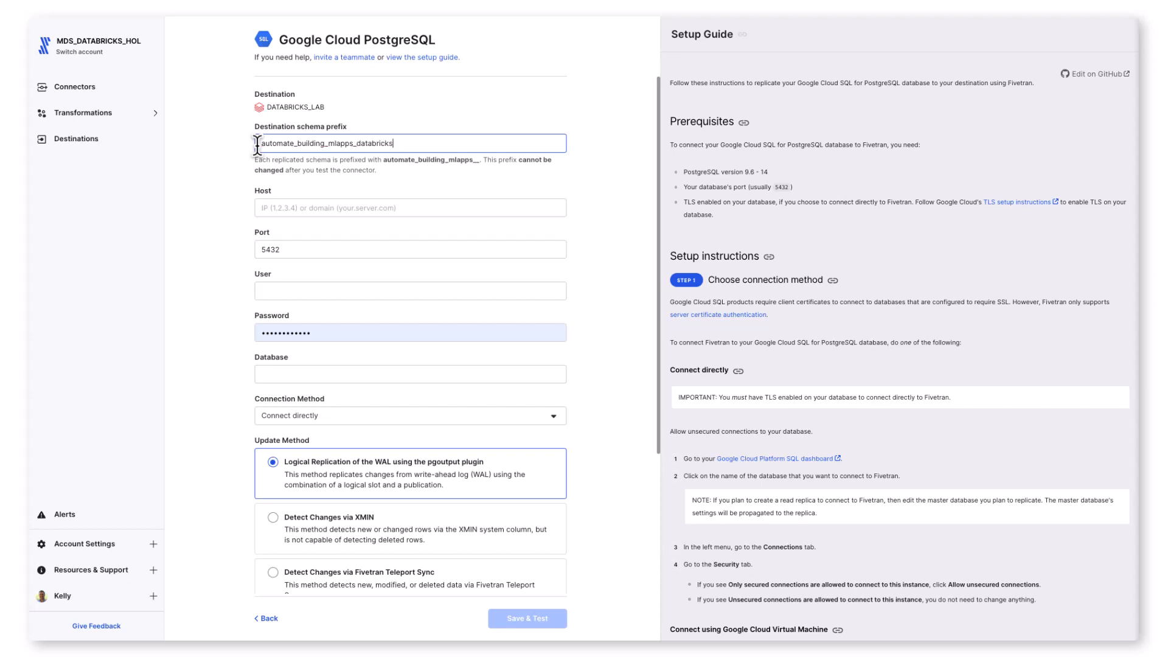
text(_fivetran)
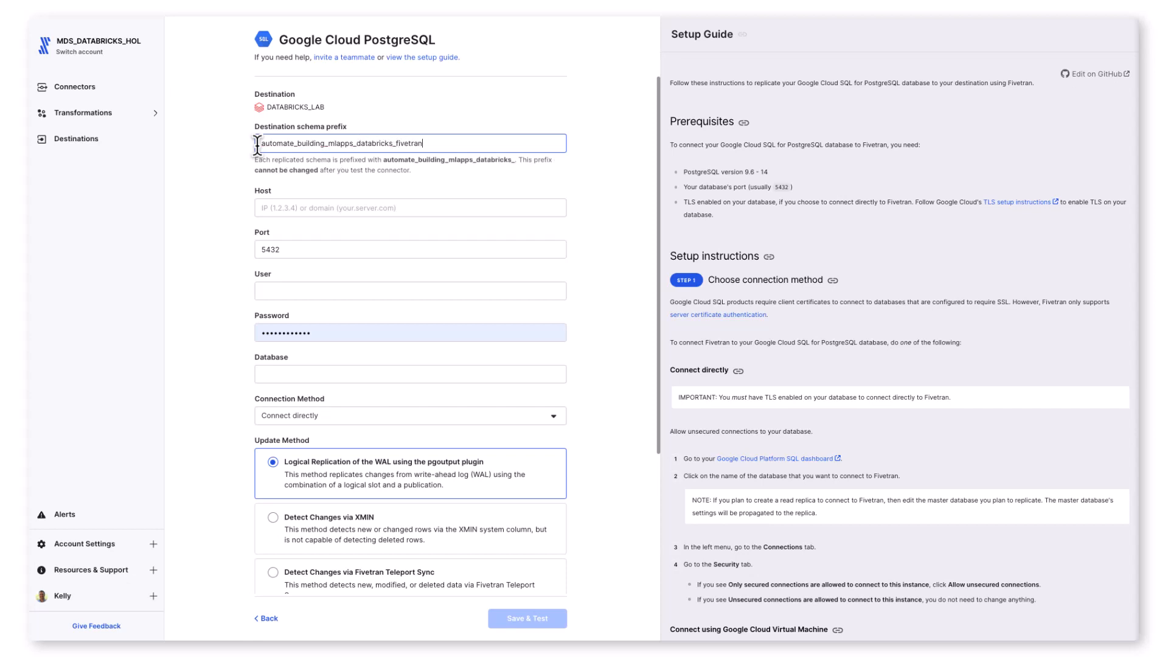
key(Tab)
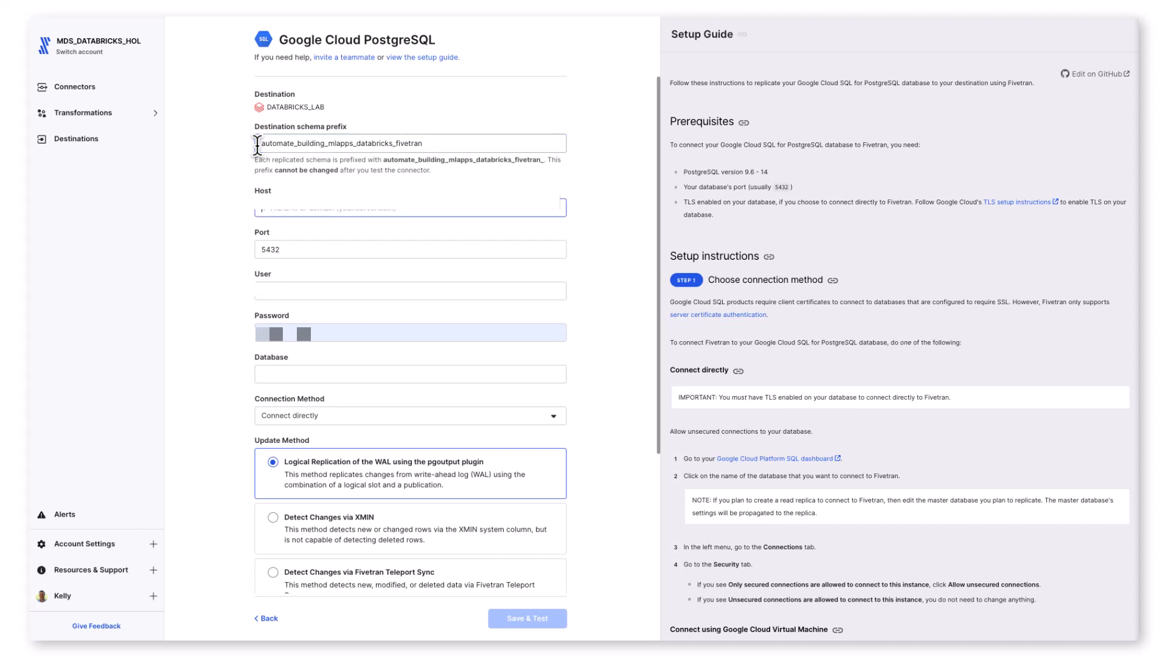
Step: Paste the database server's address as the host and enter the database user name
key(super+Tab)
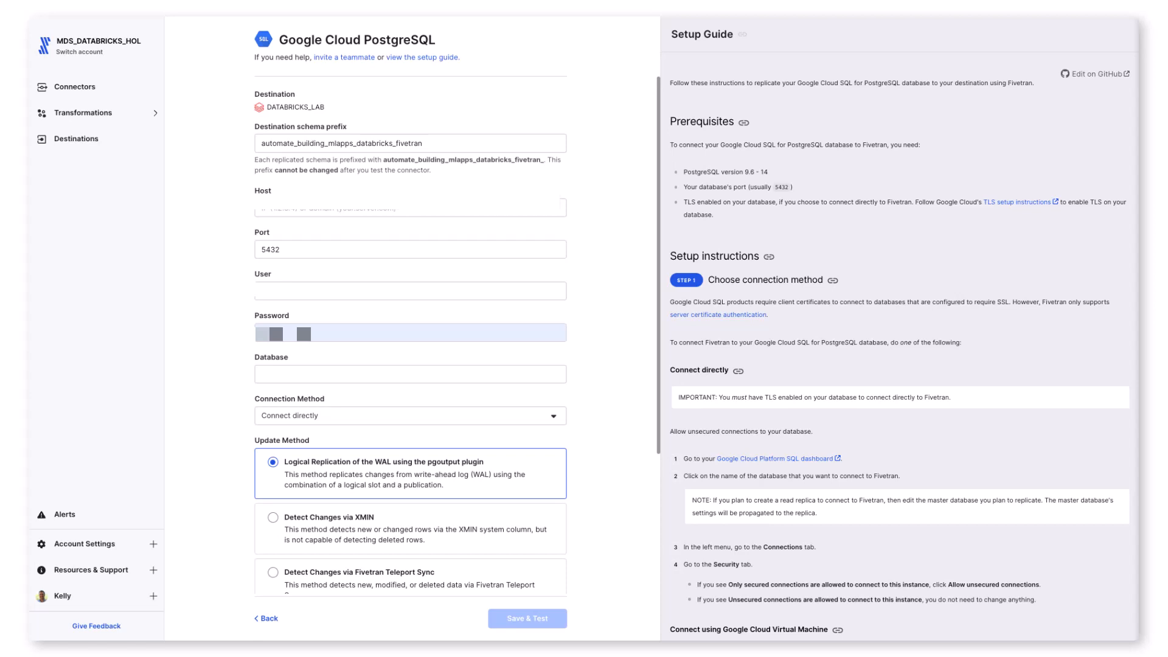
click(282, 213)
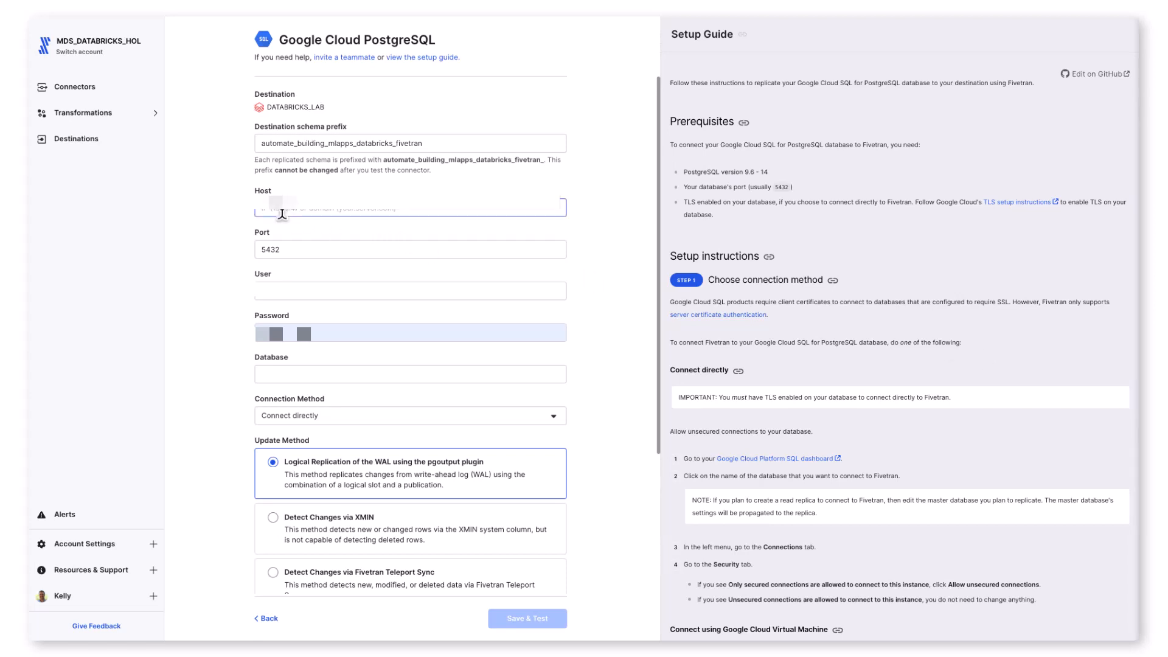
key(ctrl+v)
key(Tab)
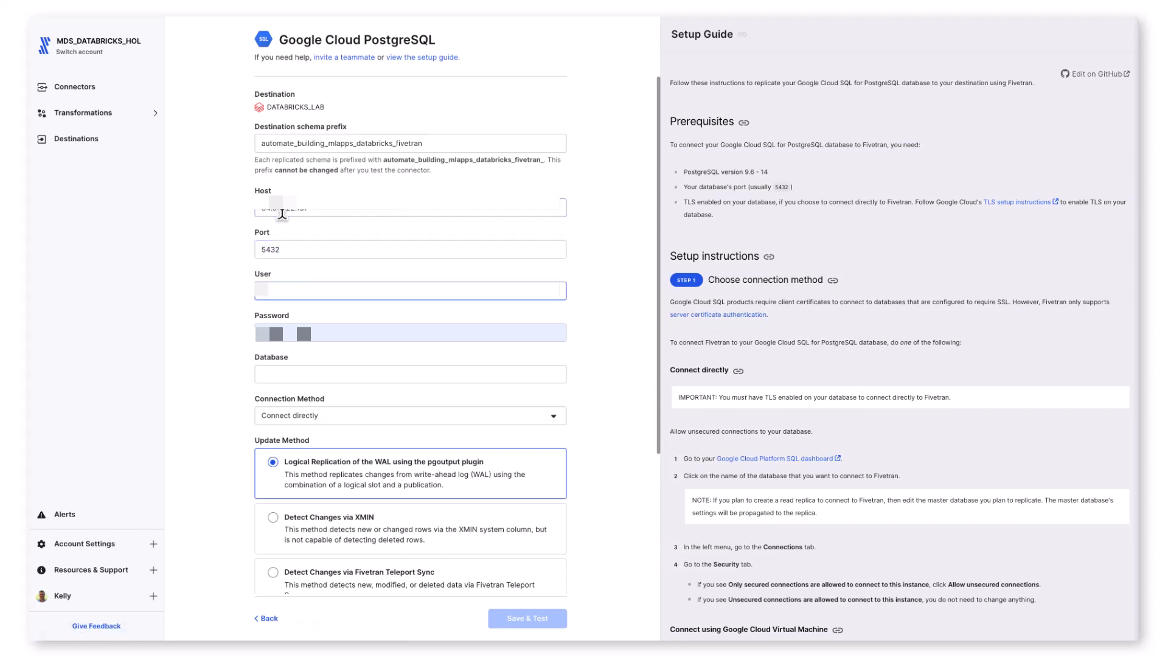
text(fivetran)
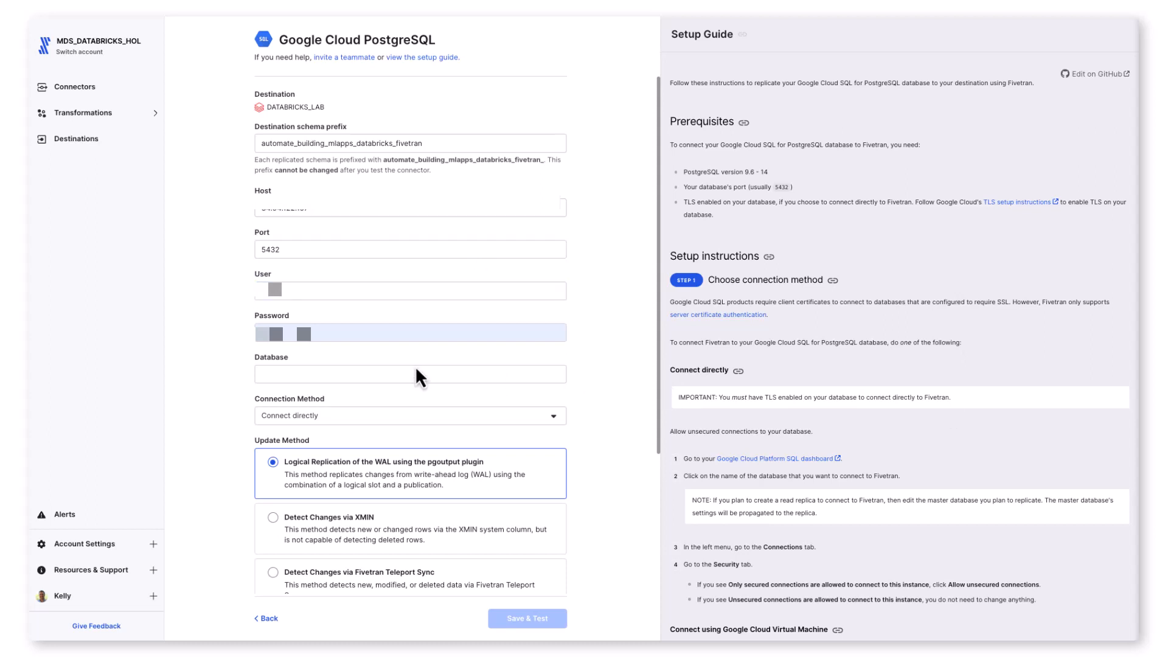
Step: Replace the prefilled password with the database user's password
click(293, 341)
drag(261, 335, 336, 293)
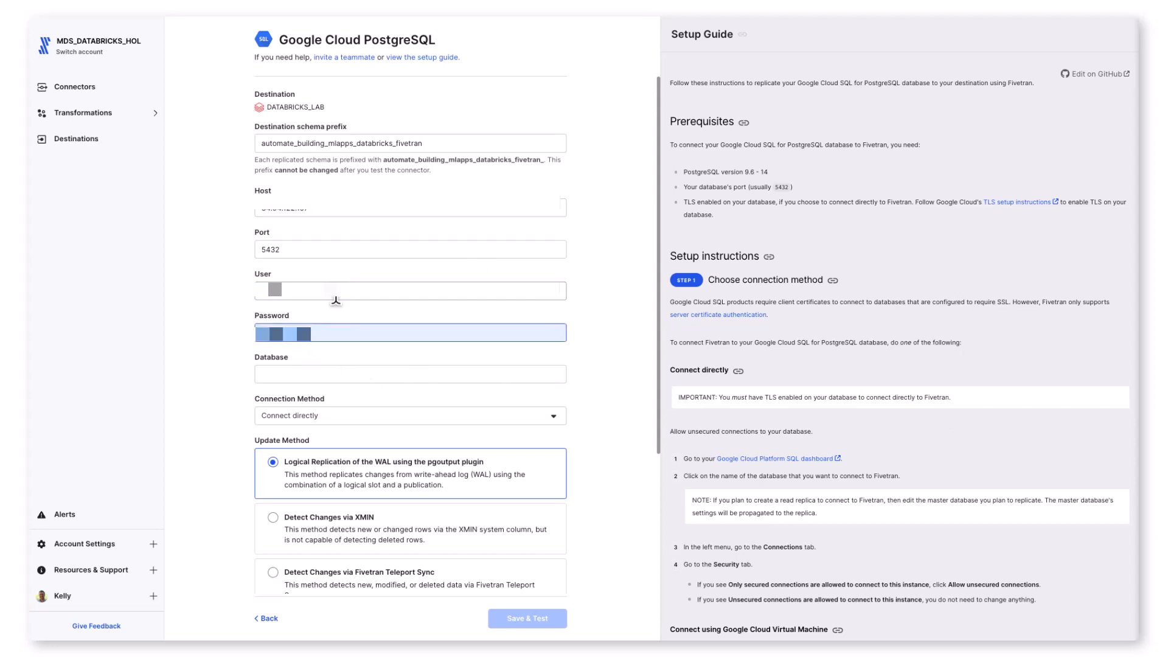
key(ctrl+v)
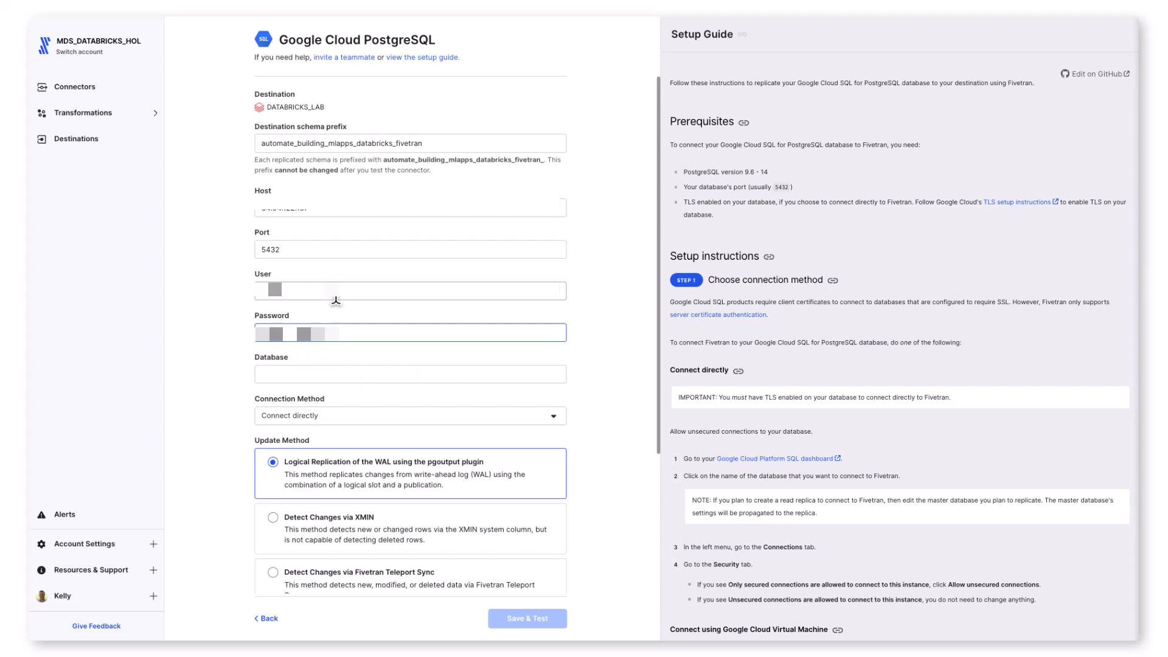
Step: Set the database to industry and the update method to Detect Changes via Fivetran Teleport Sync
key(Tab)
text(industry)
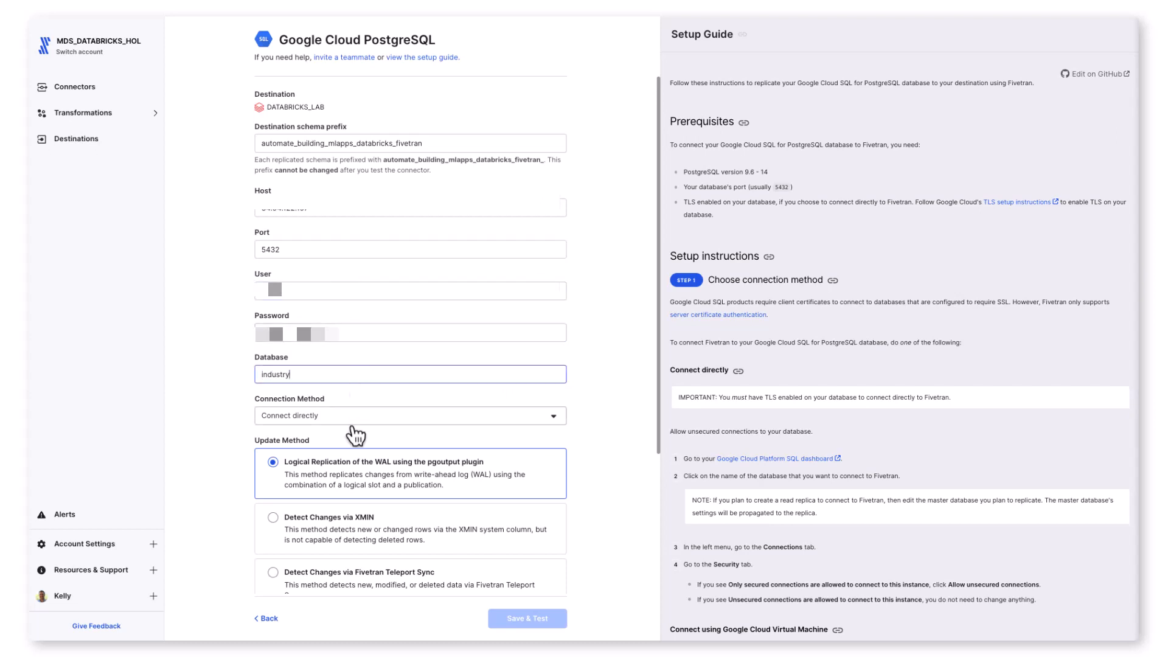
click(347, 582)
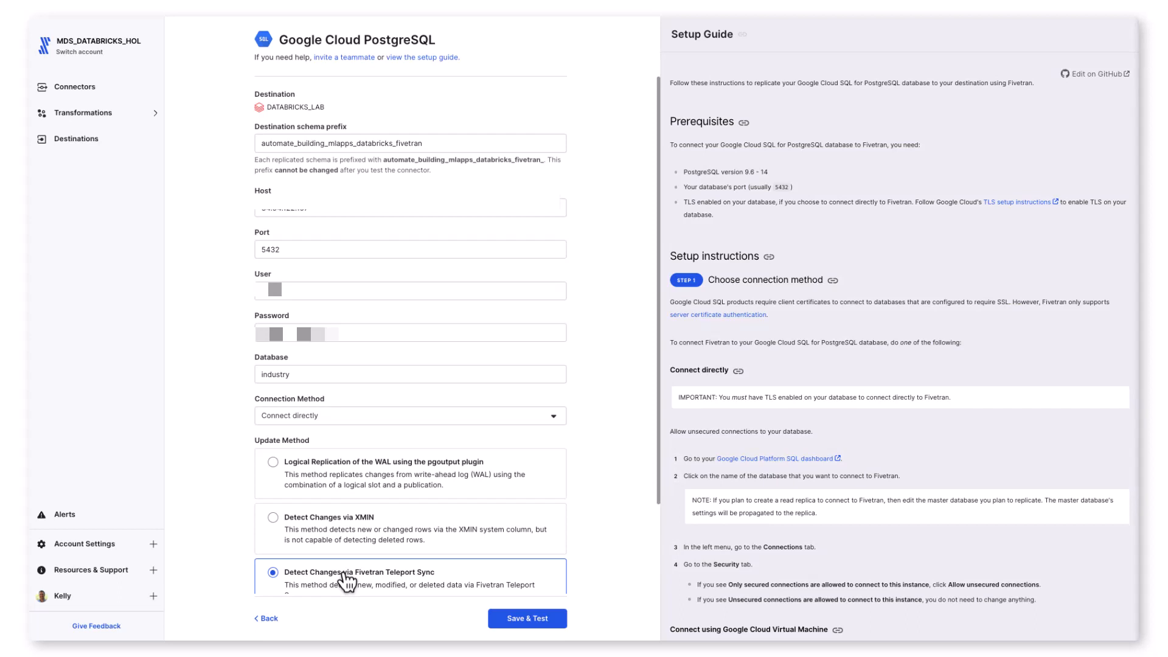
Step: Save and test the connection, trusting the g1-postgres-csql-xmin-training TLS certificate, and continue to the data selection
click(523, 617)
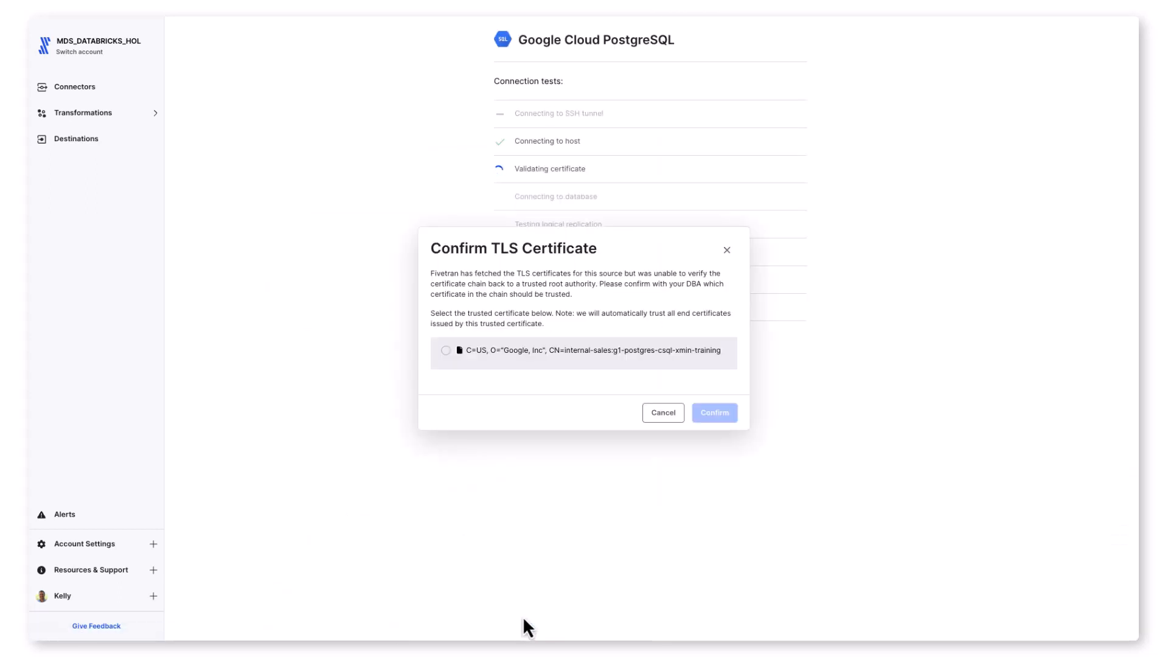
click(446, 350)
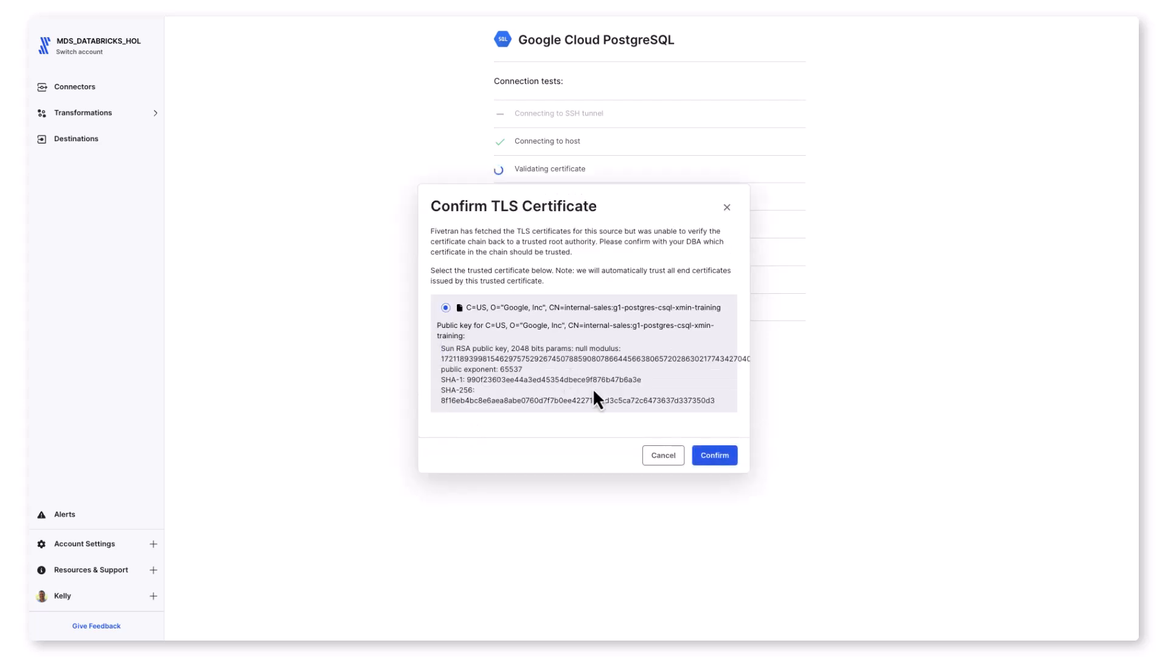
click(714, 457)
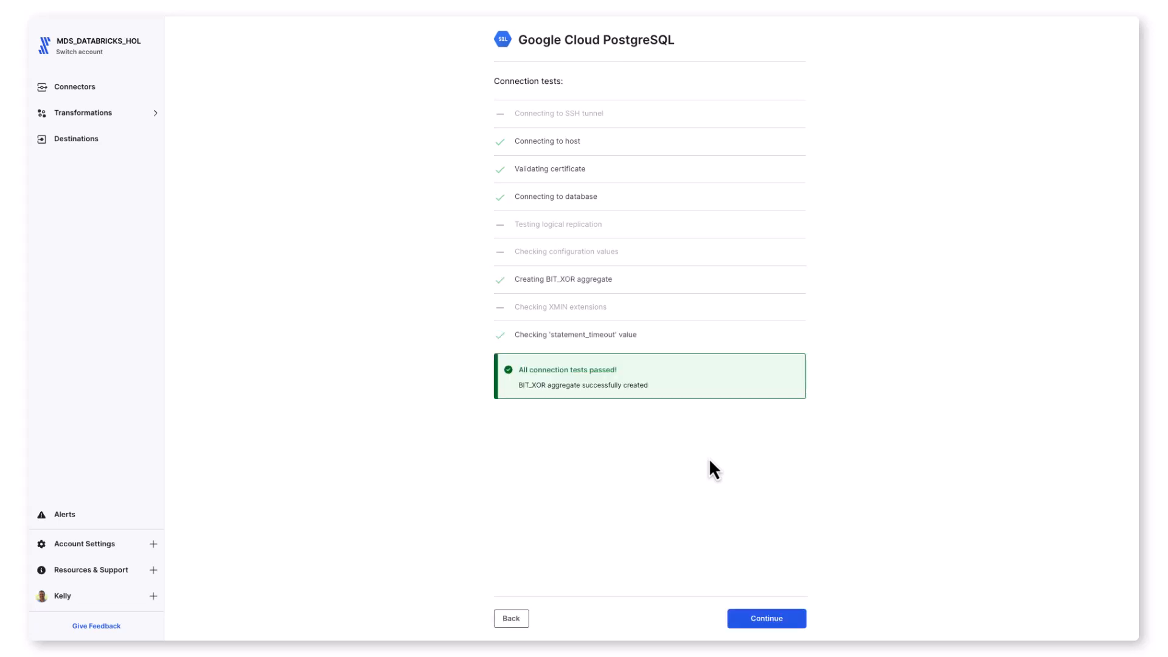
click(783, 624)
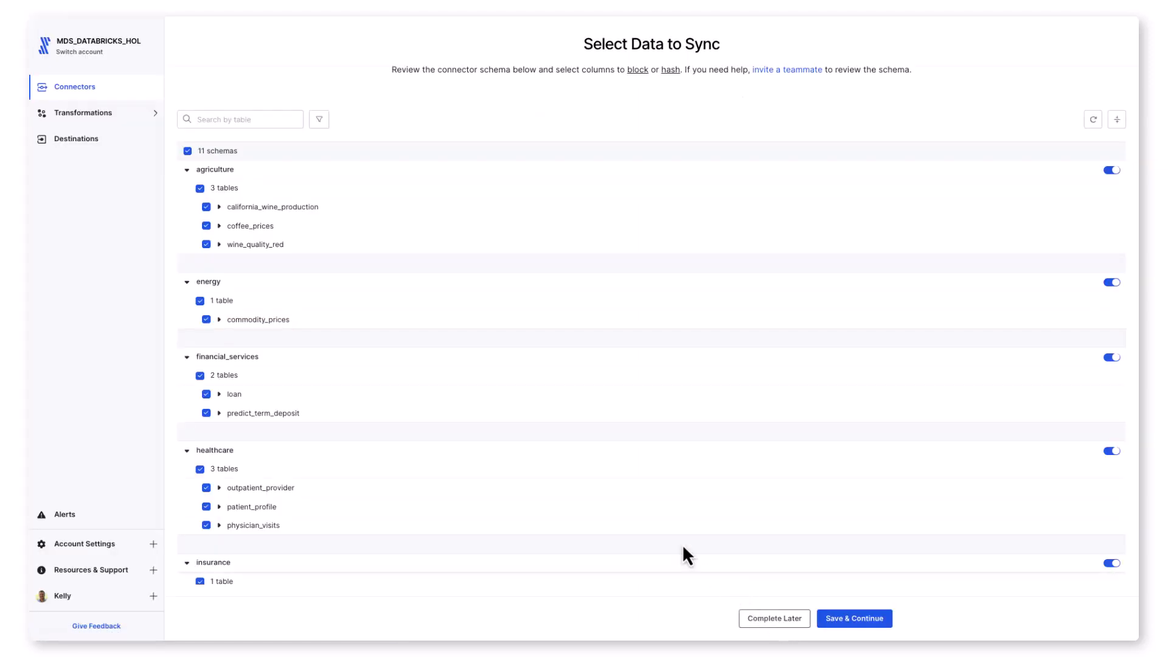
Step: Deselect all schemas, and enable only the wine_quality_red table in the agriculture schema for syncing
click(188, 151)
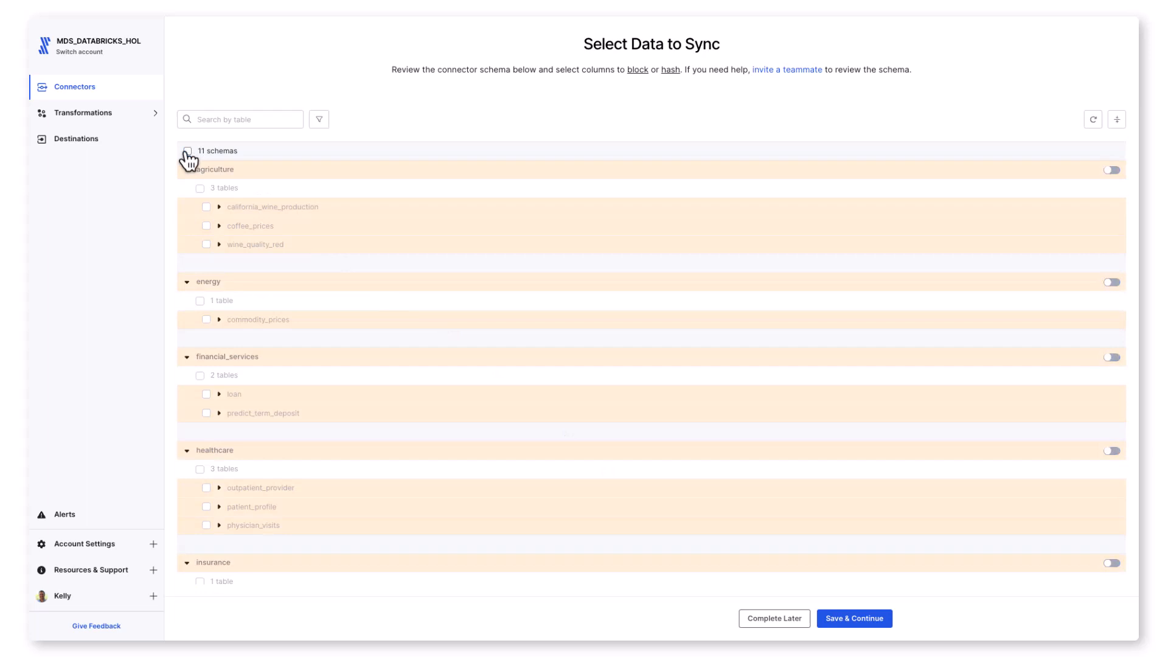
click(1113, 170)
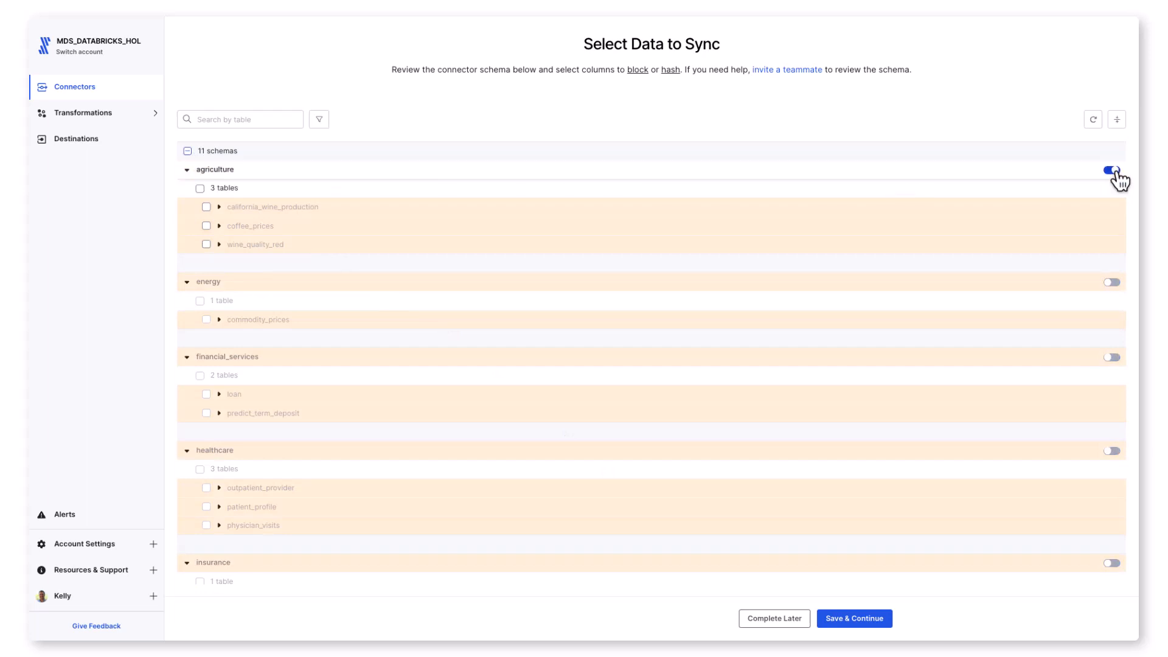
click(206, 244)
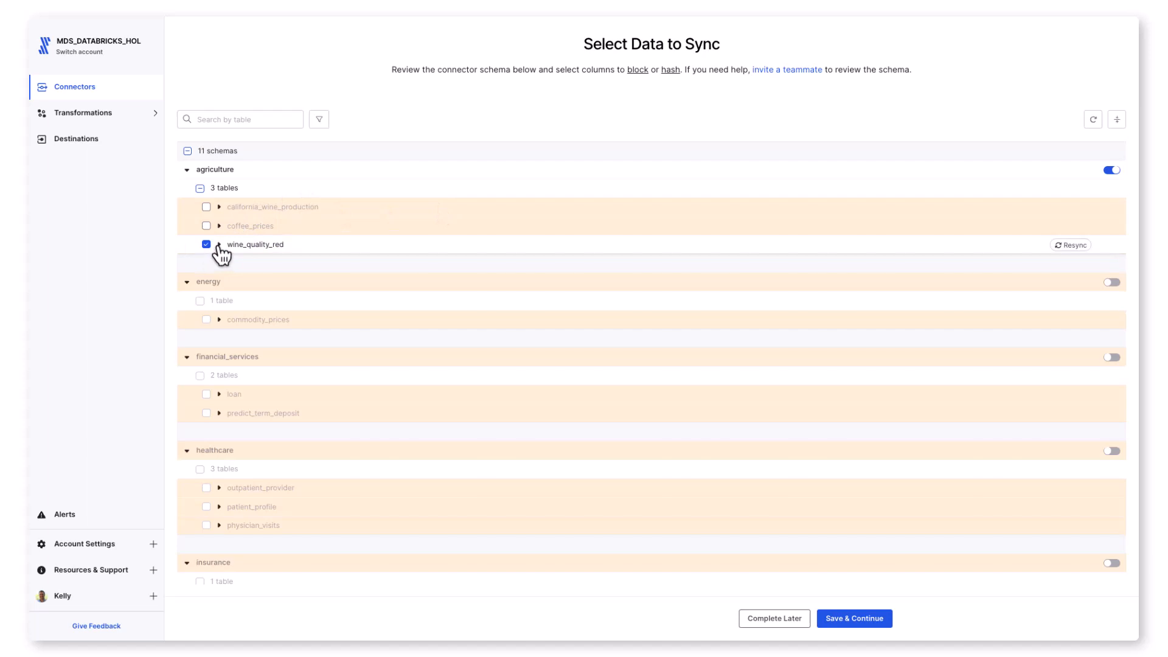
Step: Save the selection with all wine_quality_red columns included and all future schema changes allowed, and start the initial sync
click(219, 244)
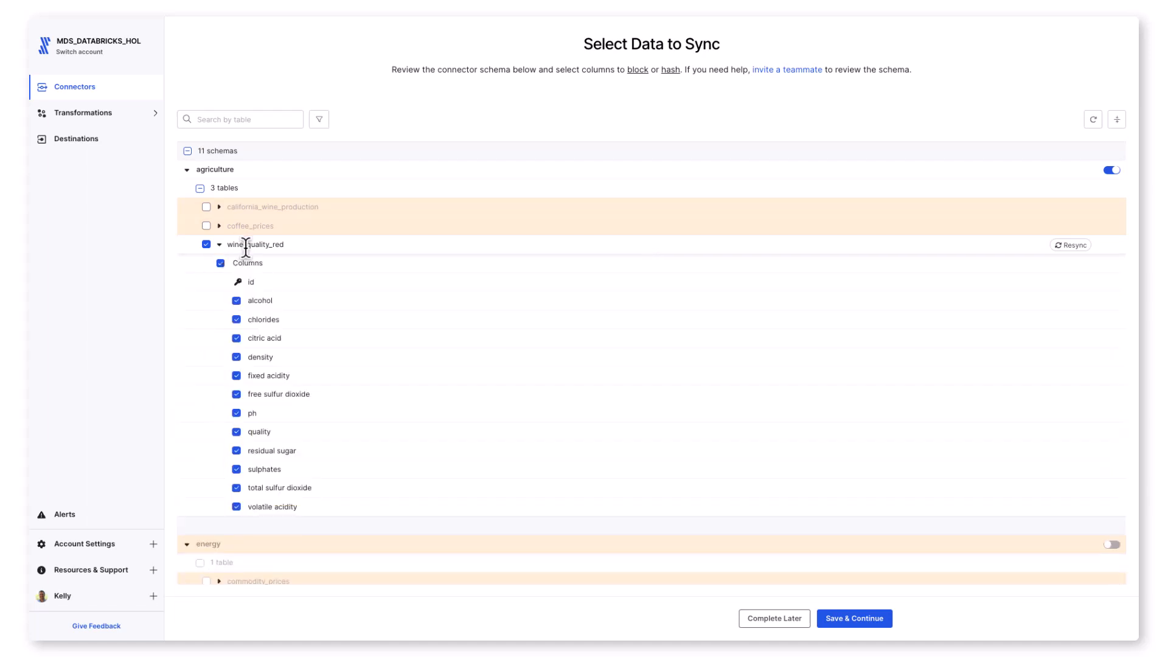
click(843, 621)
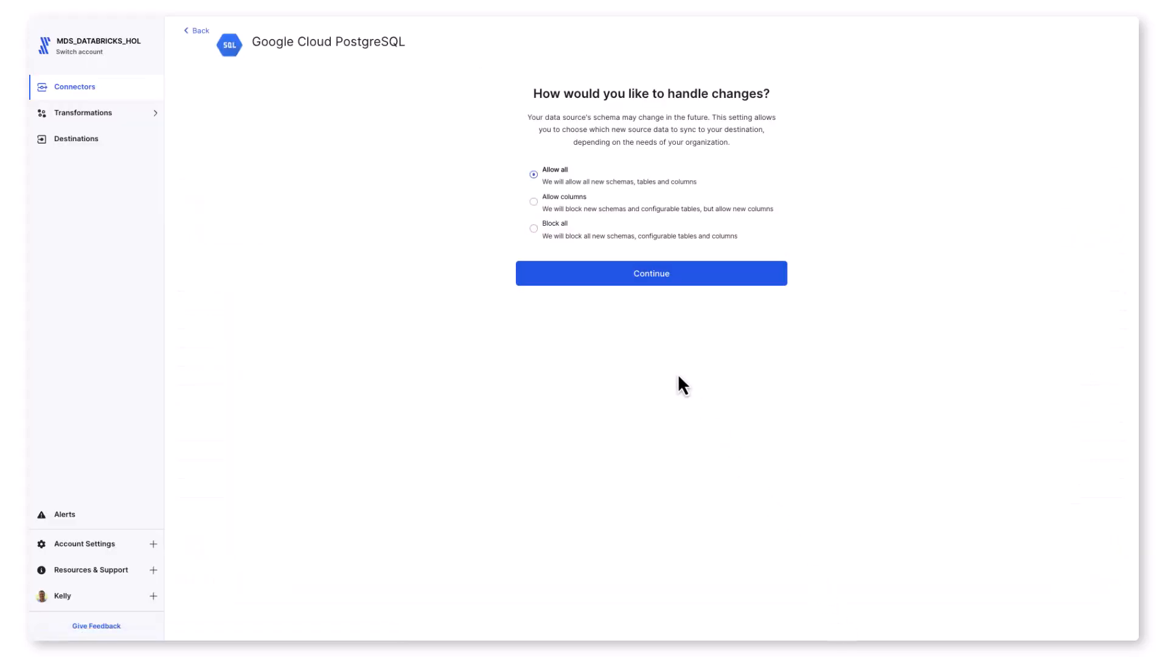
click(622, 284)
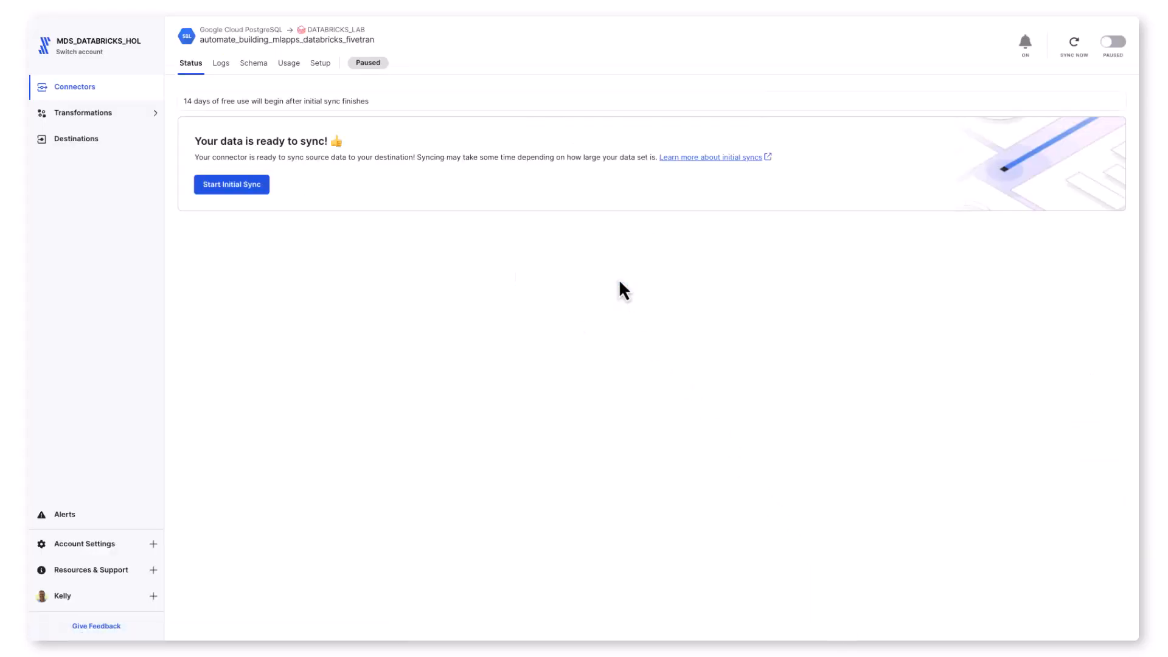
click(248, 185)
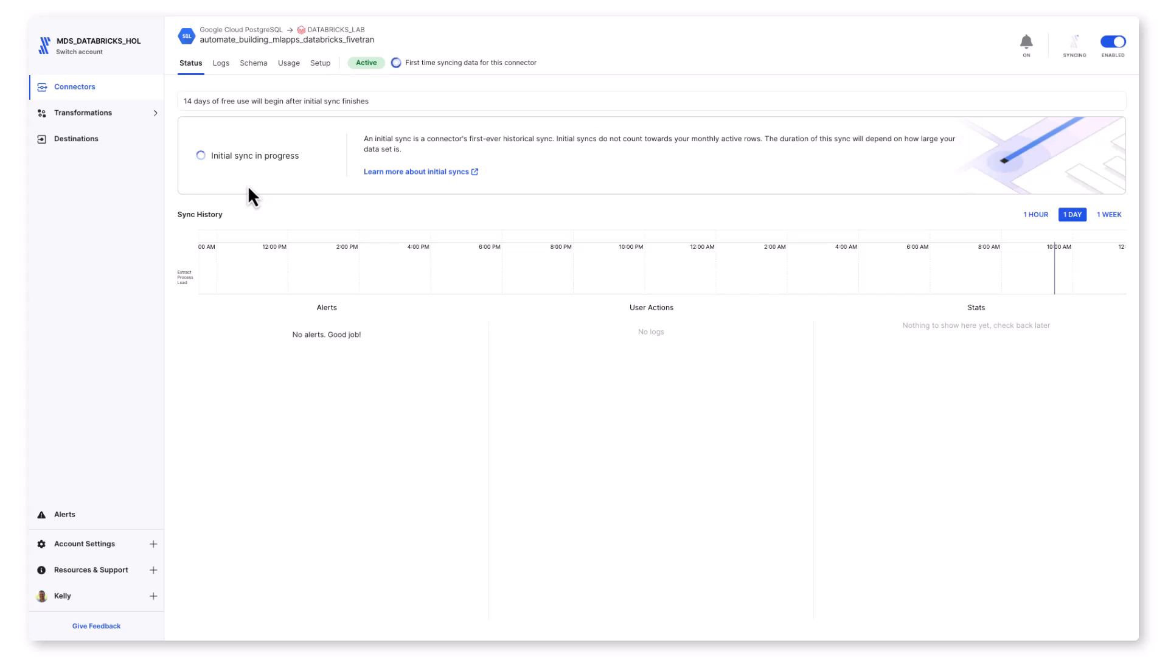
Step: Open the transformations for the DATABRICKS_LAB destination and examine the Quickstart data models and dbt Core project options
click(95, 117)
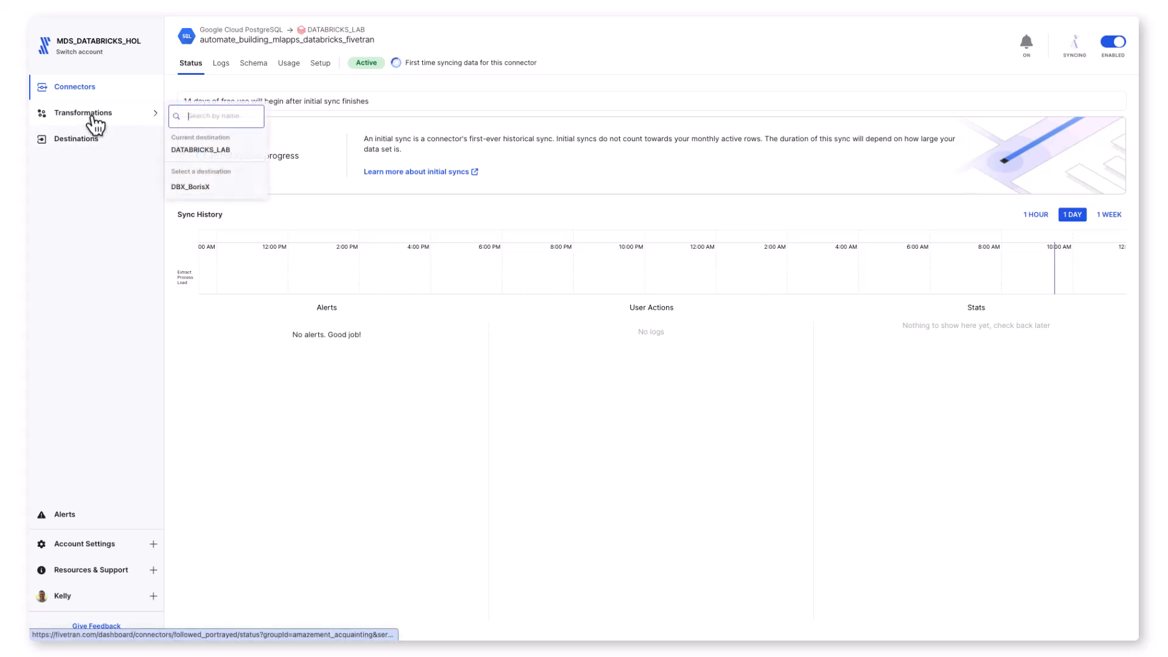
click(205, 151)
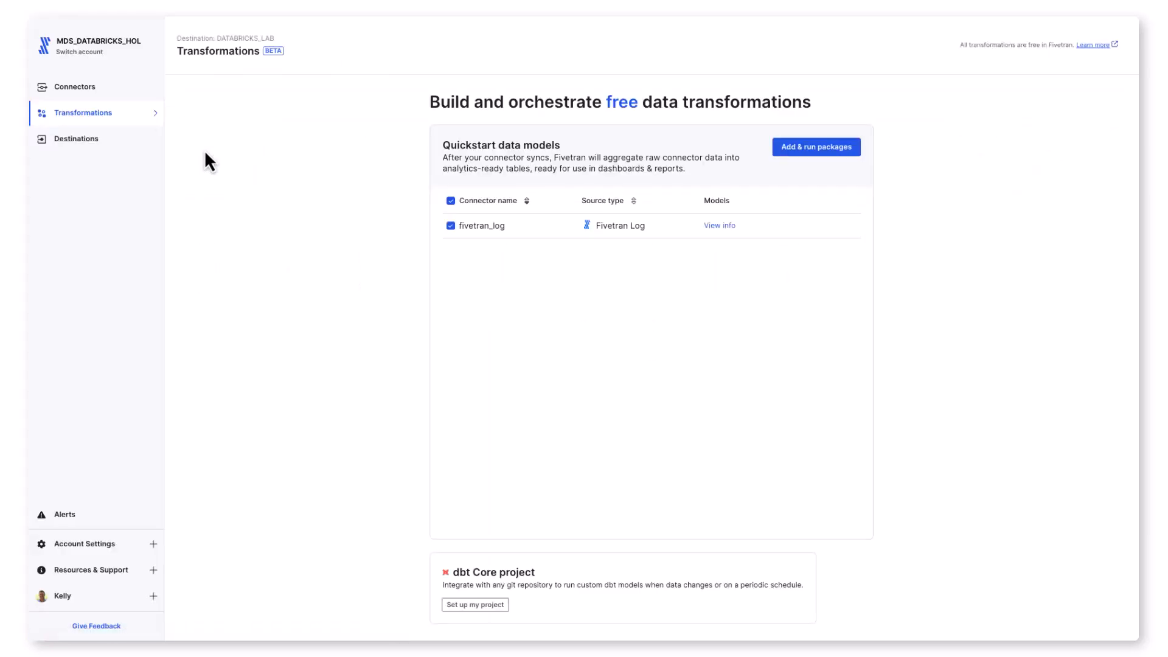
drag(443, 146, 565, 146)
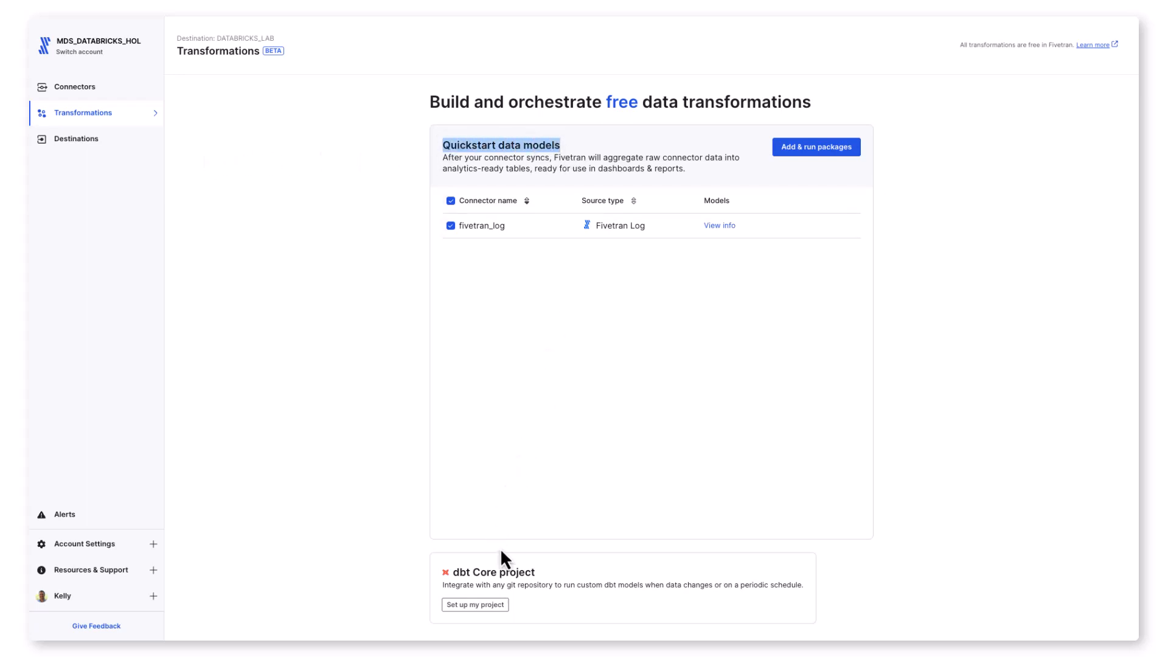
drag(538, 573, 472, 573)
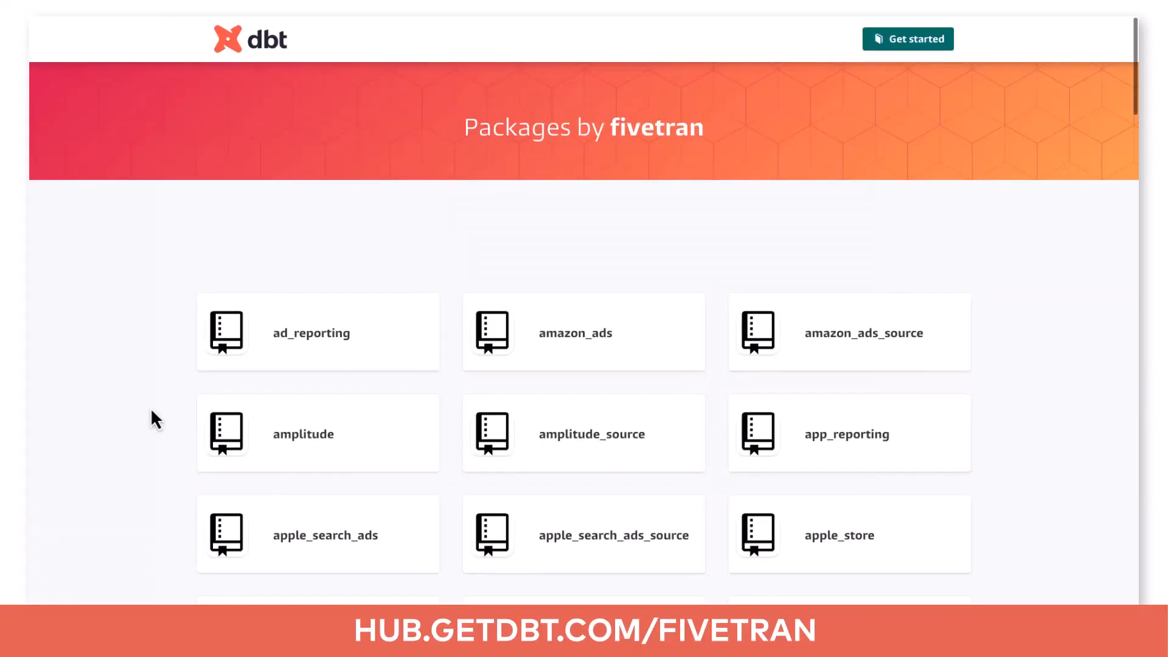
Step: Browse the Fivetran packages on hub.getdbt.com, and examine the salesforce package's README and its salesforce__sales_snapshot model
scroll(151, 408, down, 8)
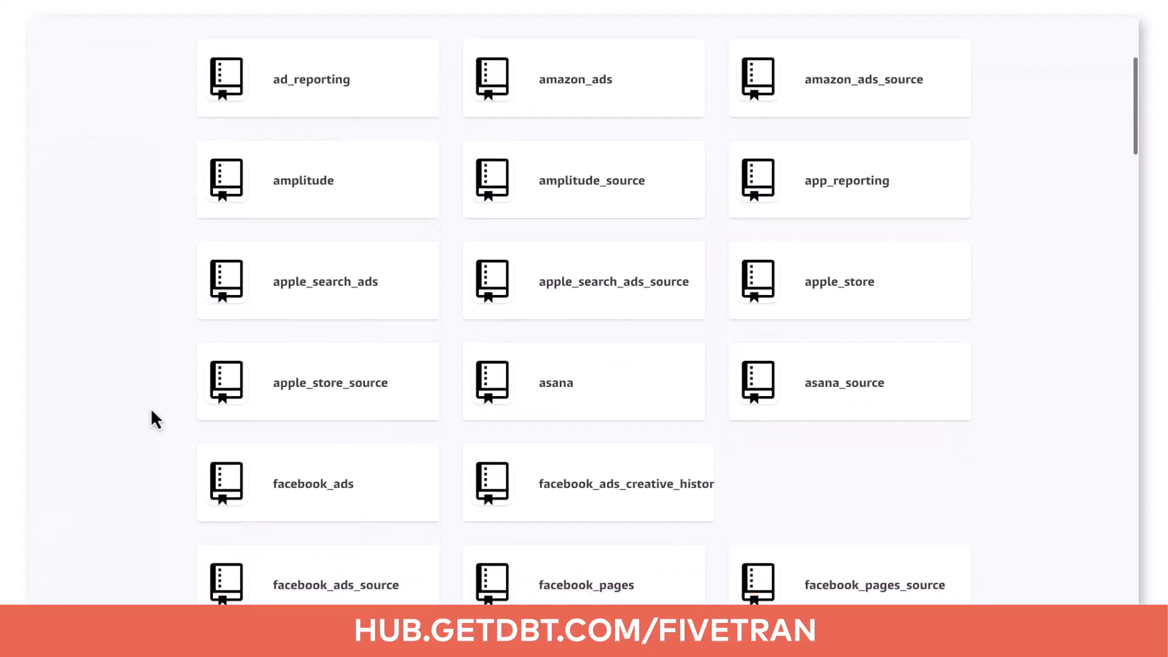
scroll(152, 411, down, 15)
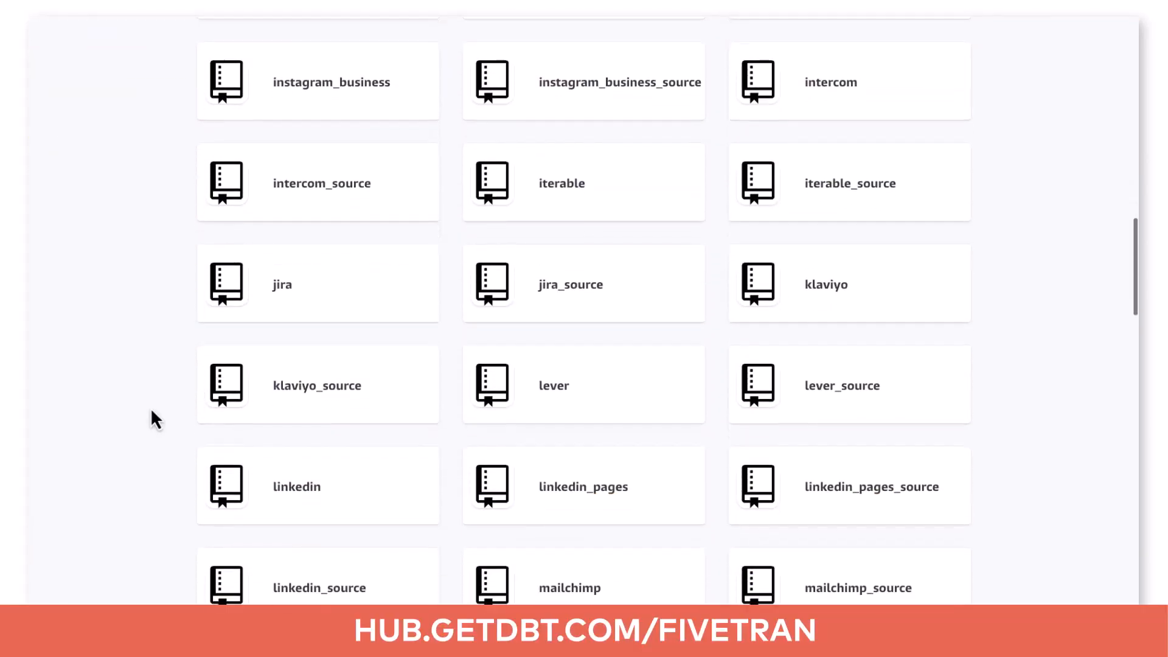
scroll(151, 407, down, 12)
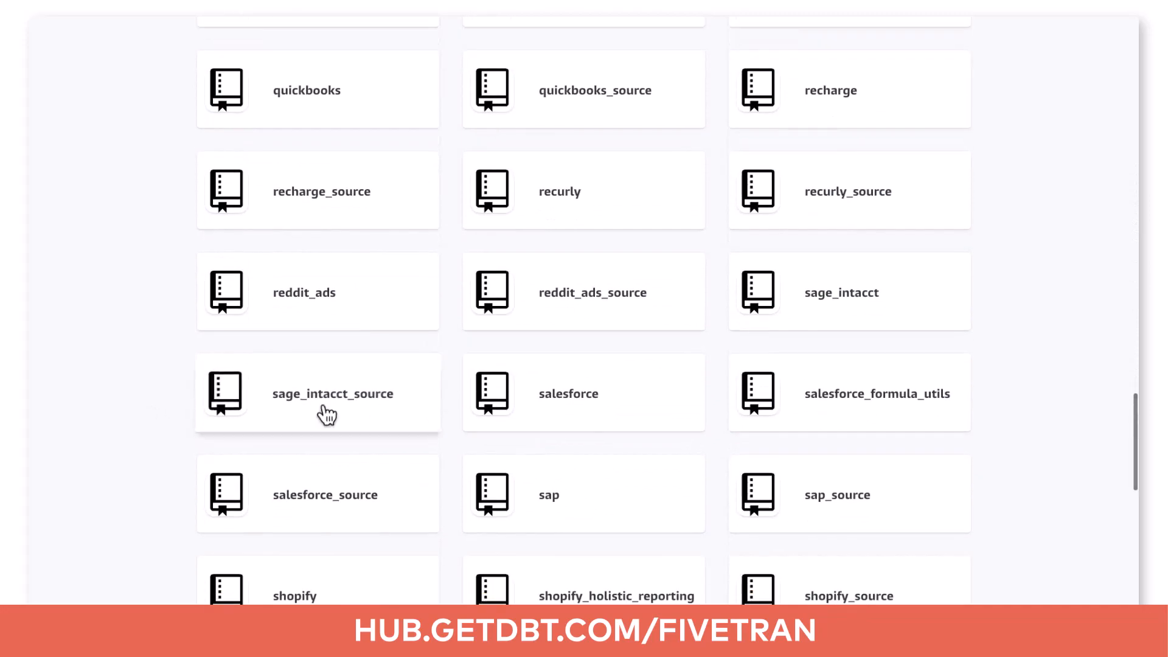
click(560, 411)
scroll(557, 410, down, 10)
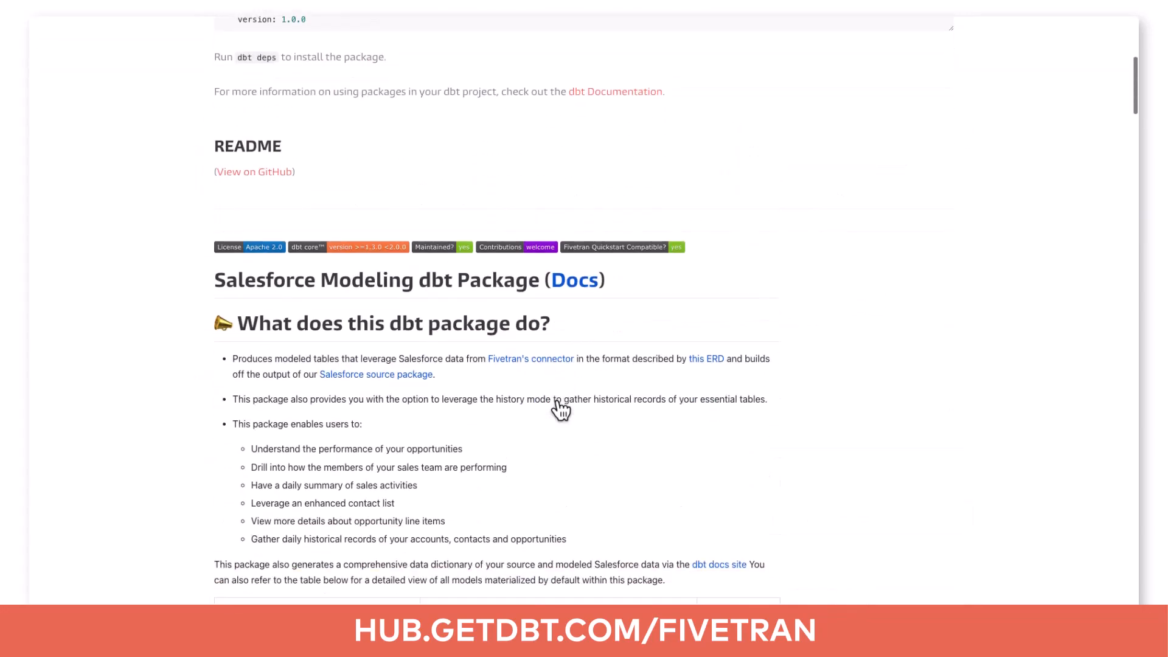
scroll(561, 410, down, 5)
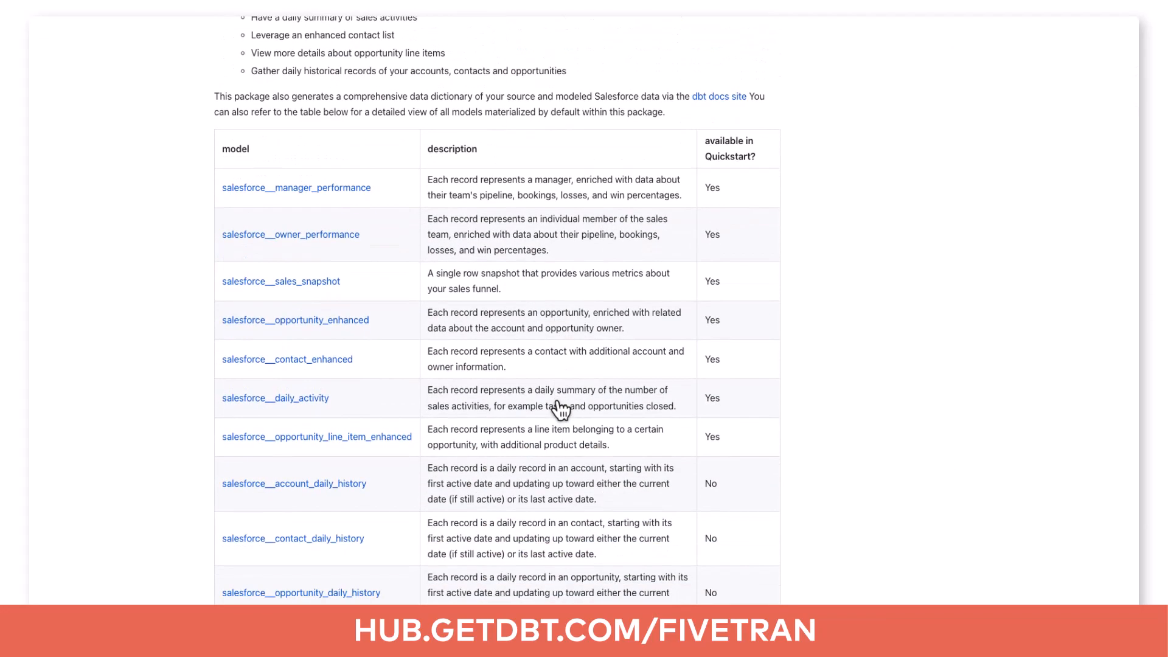
click(308, 283)
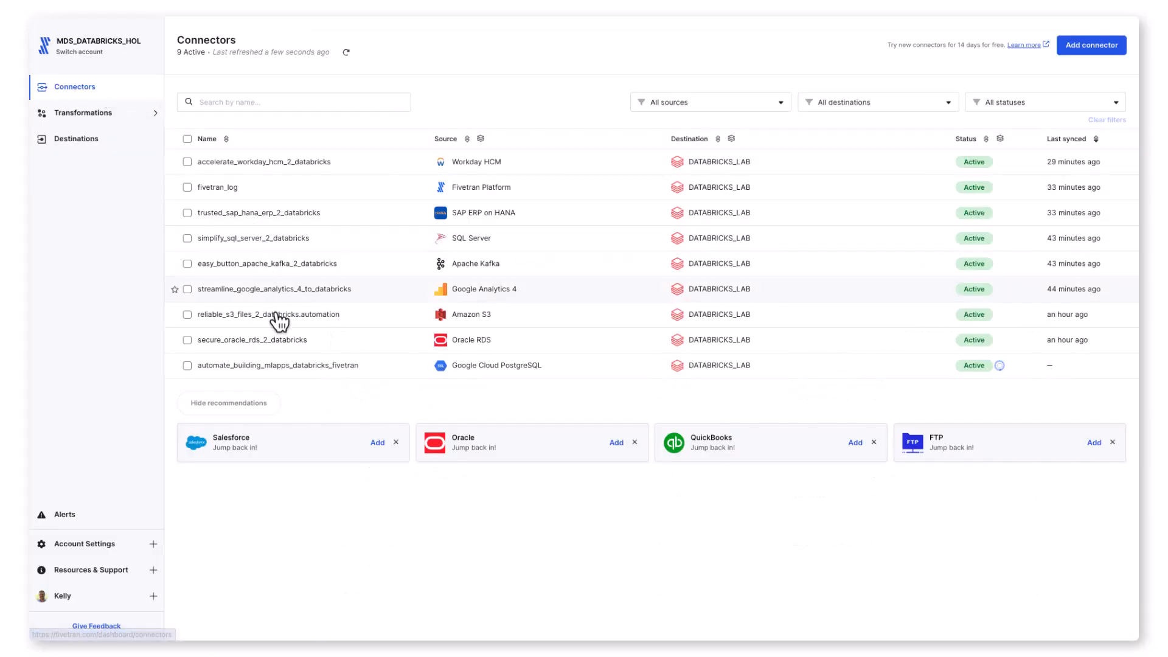
Step: Return to Fivetran and review the schema, usage and setup details of the automate_building_mlapps_databricks_fivetran connector
click(282, 367)
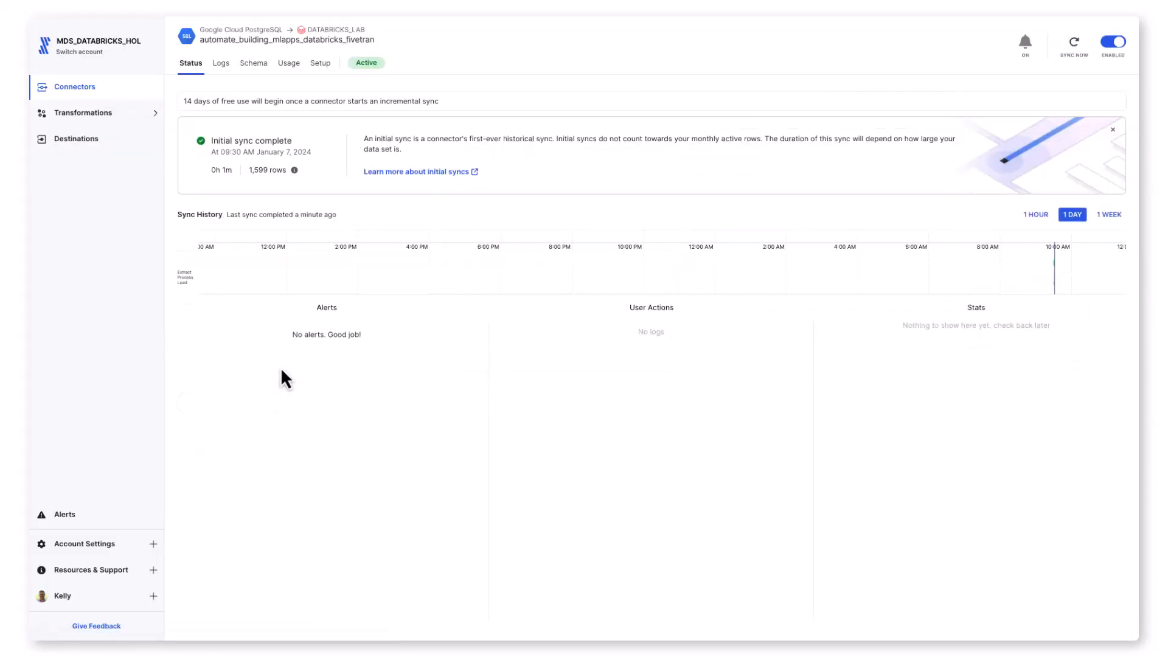
click(254, 76)
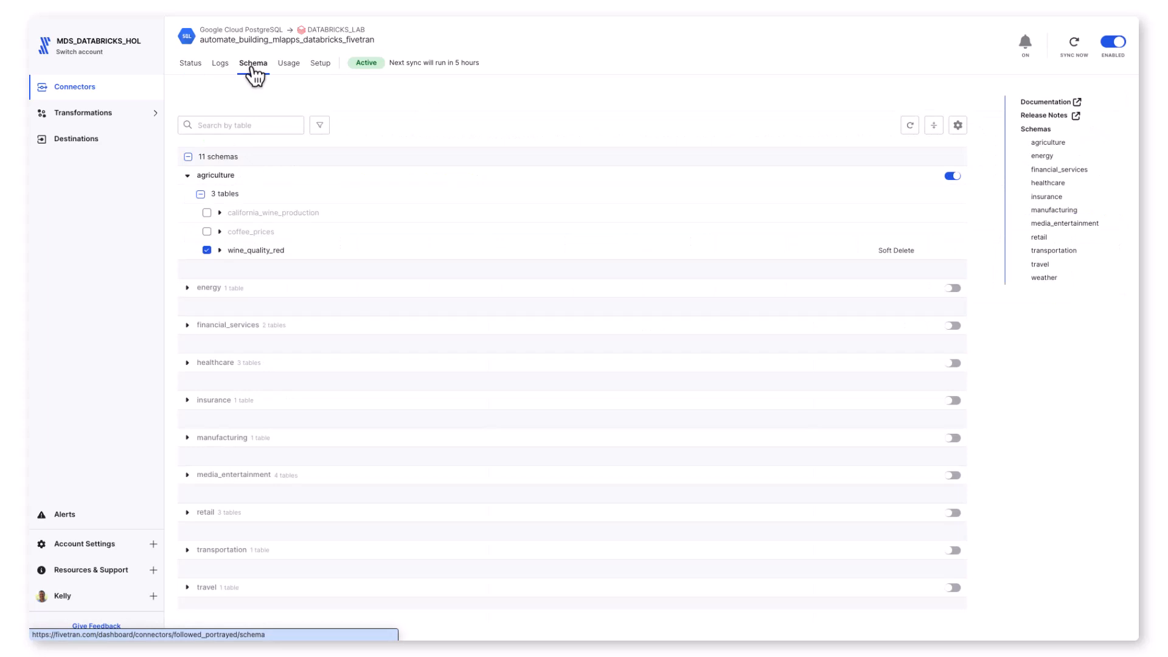
click(290, 72)
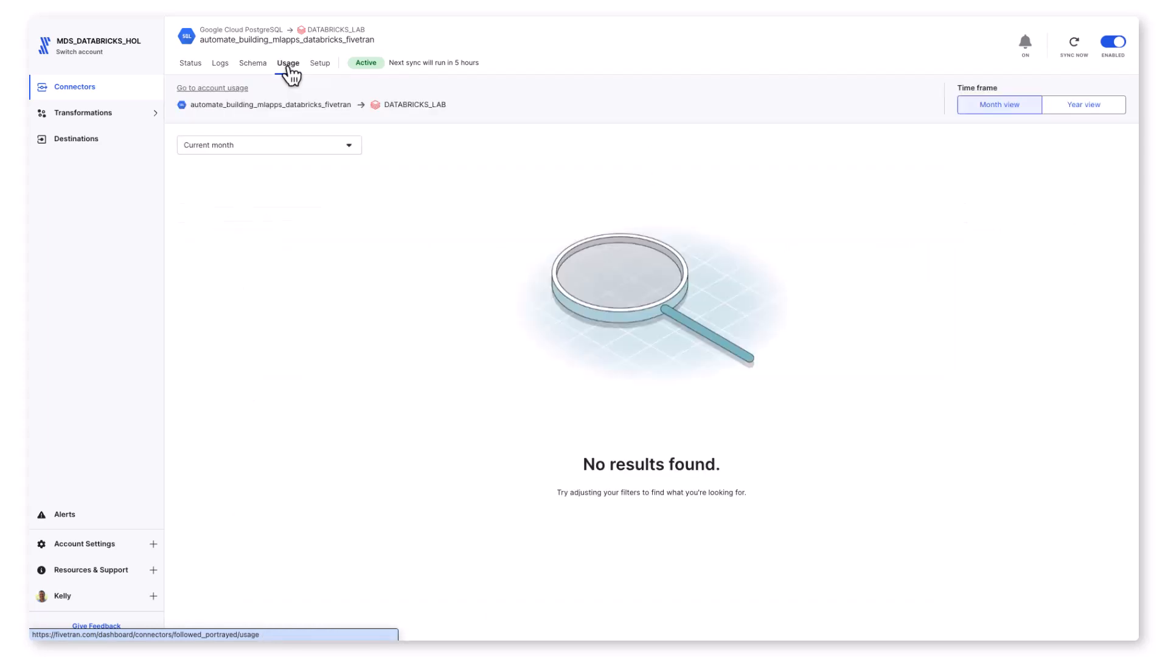
click(319, 67)
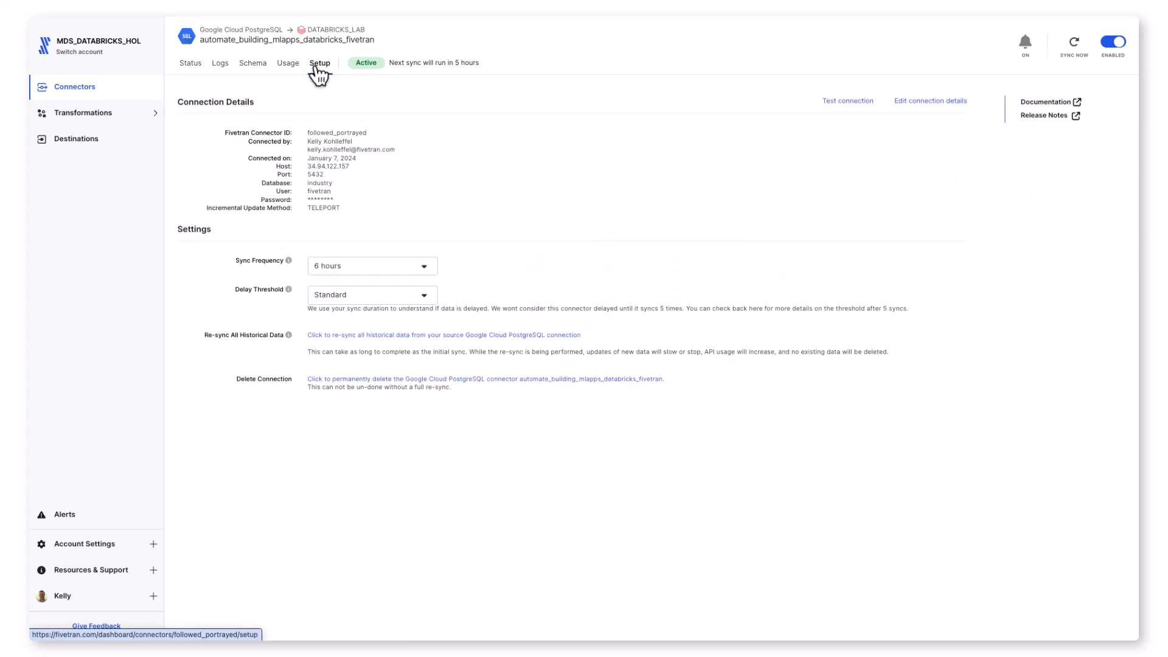
Step: Look through the available sync frequency options for the connector without changing the setting
click(424, 266)
scroll(419, 297, up, 2)
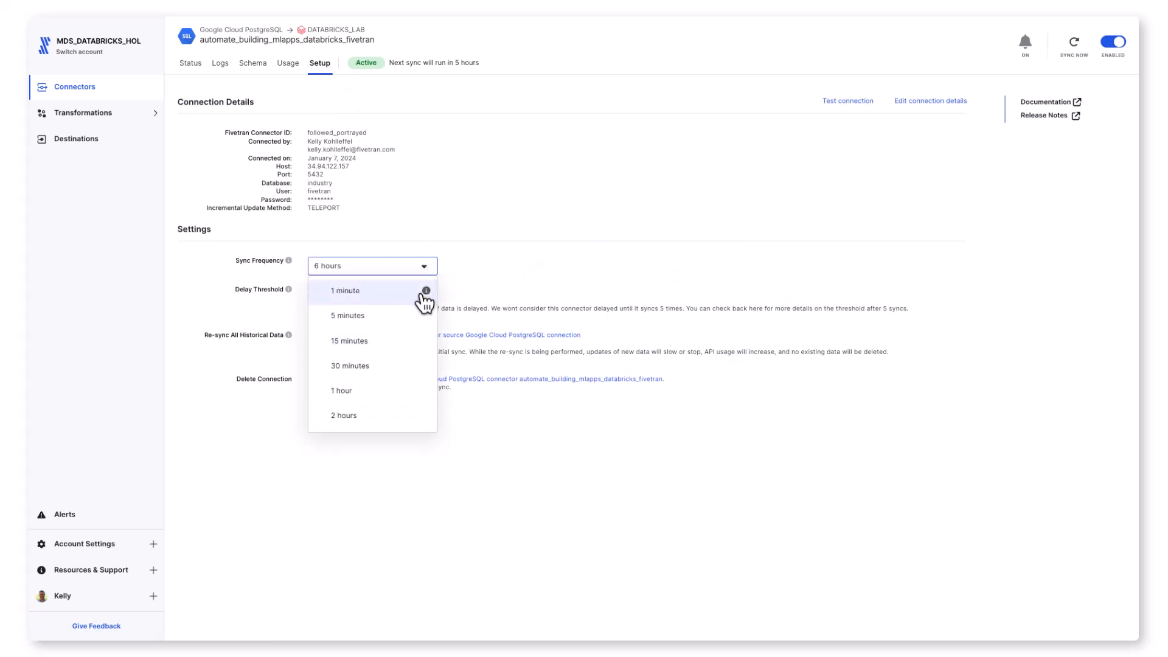
scroll(420, 303, down, 4)
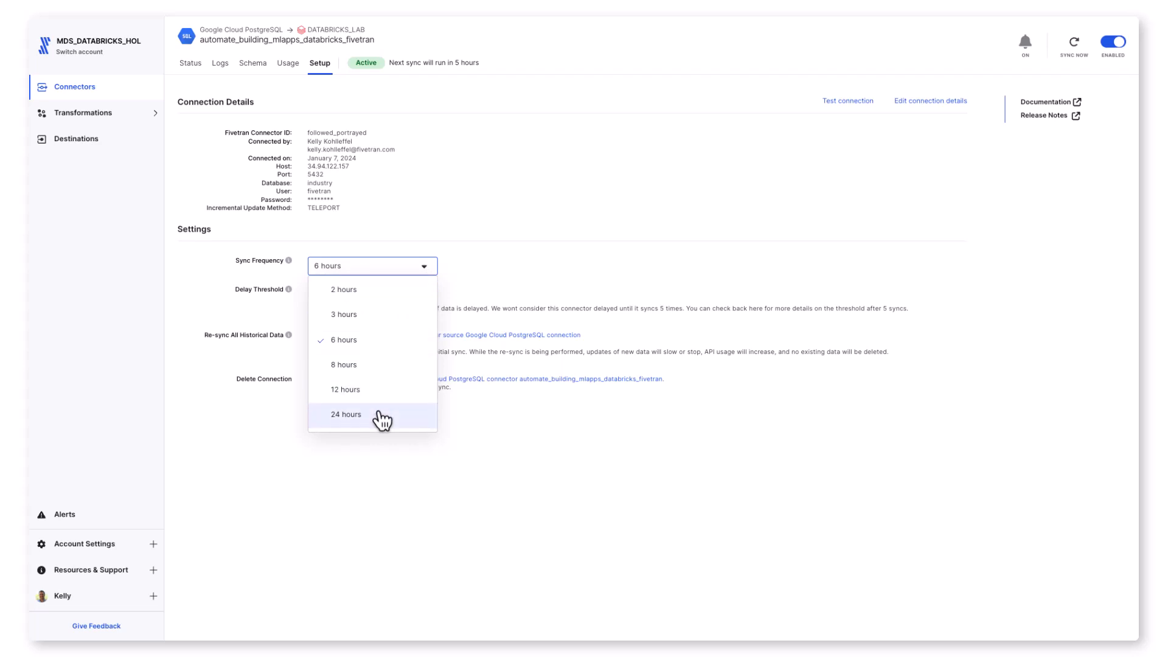
scroll(379, 414, up, 4)
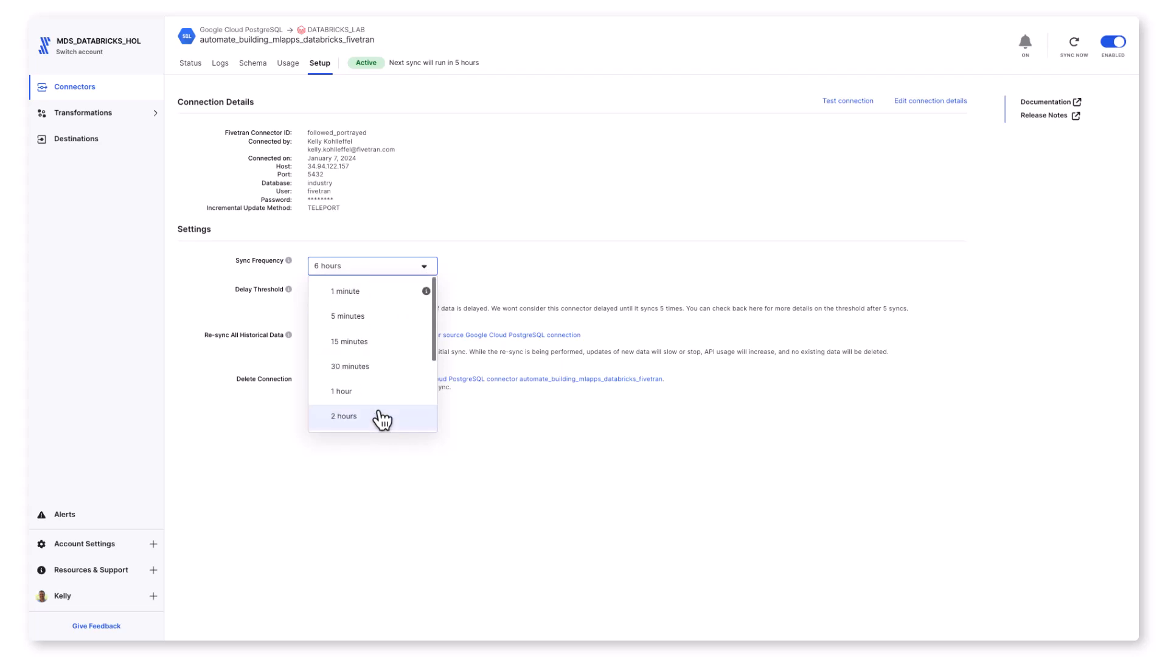
click(448, 288)
Step: Check the connector's status with the sync history narrowed to 1 hour, and highlight the connector name
click(193, 65)
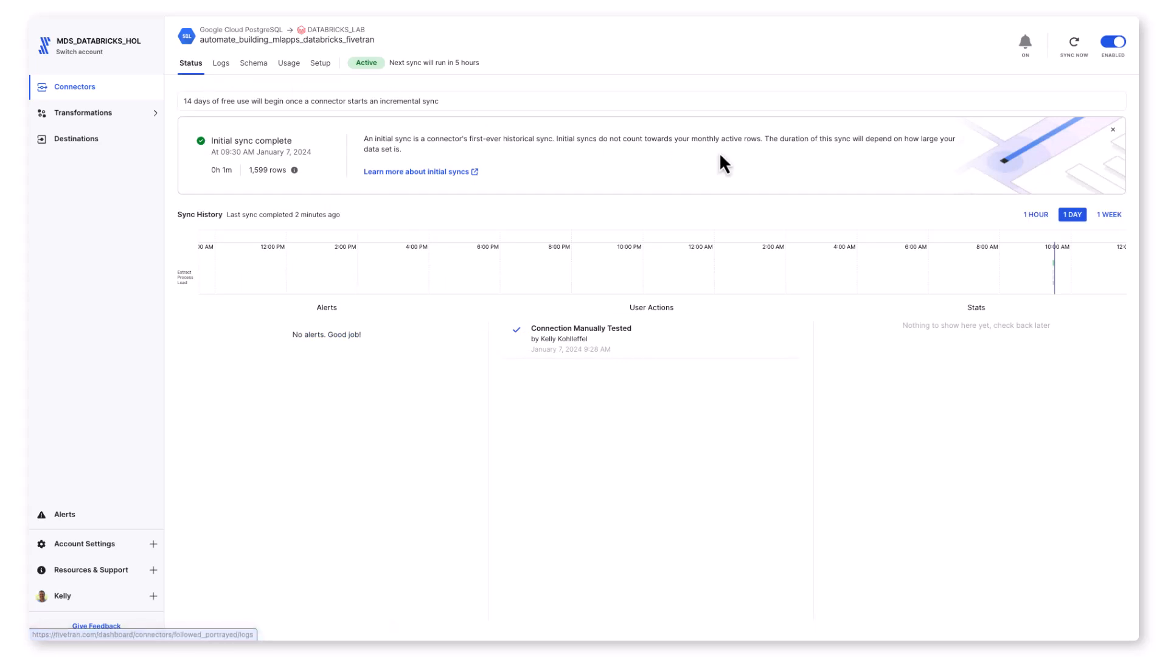
click(1036, 214)
mouse_move(1026, 266)
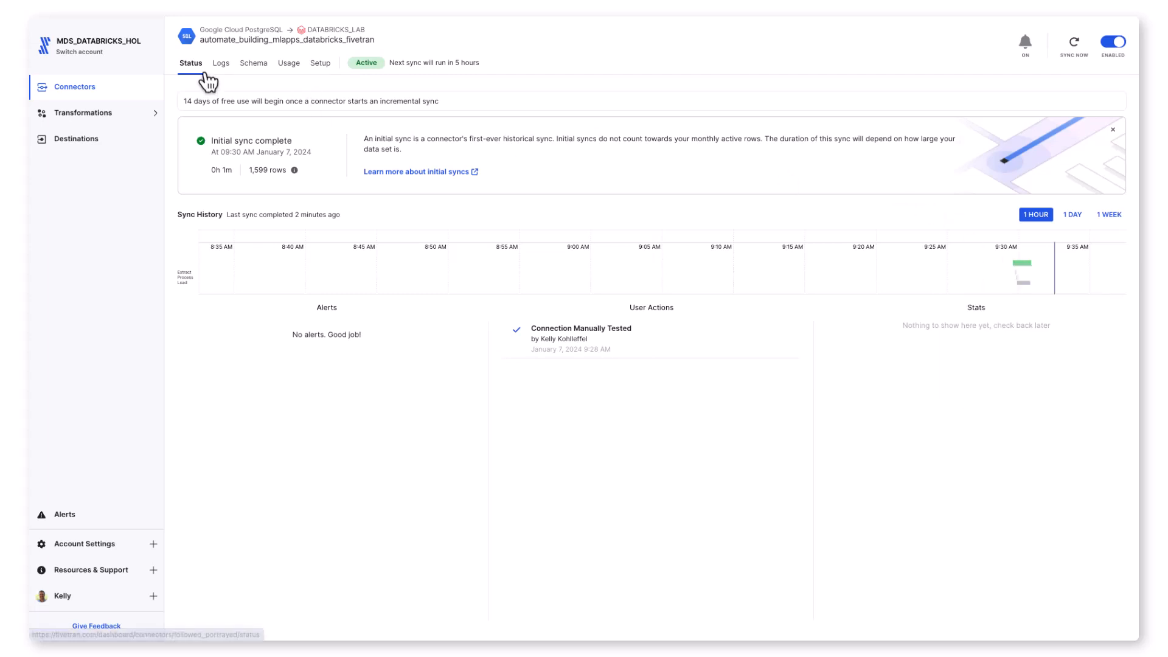
drag(200, 41, 372, 41)
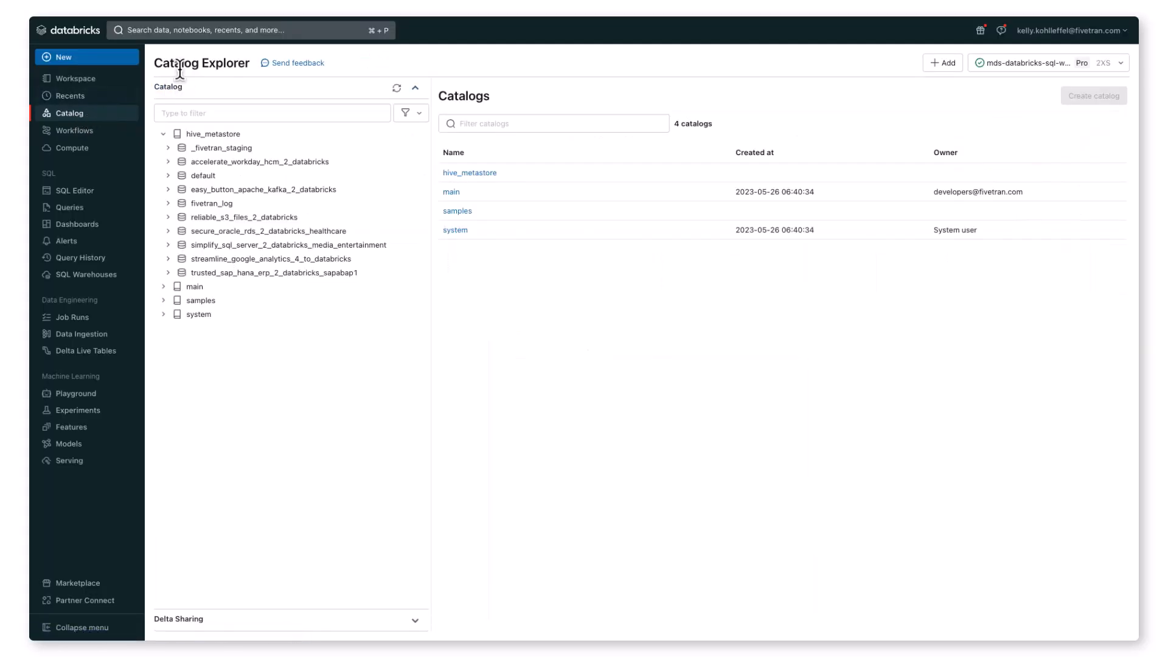
Step: Switch to Databricks, refresh the catalog, and examine the columns and sample data of wine_quality_red in the automate_building_mlapps_databricks_fivetran_agriculture schema
click(396, 89)
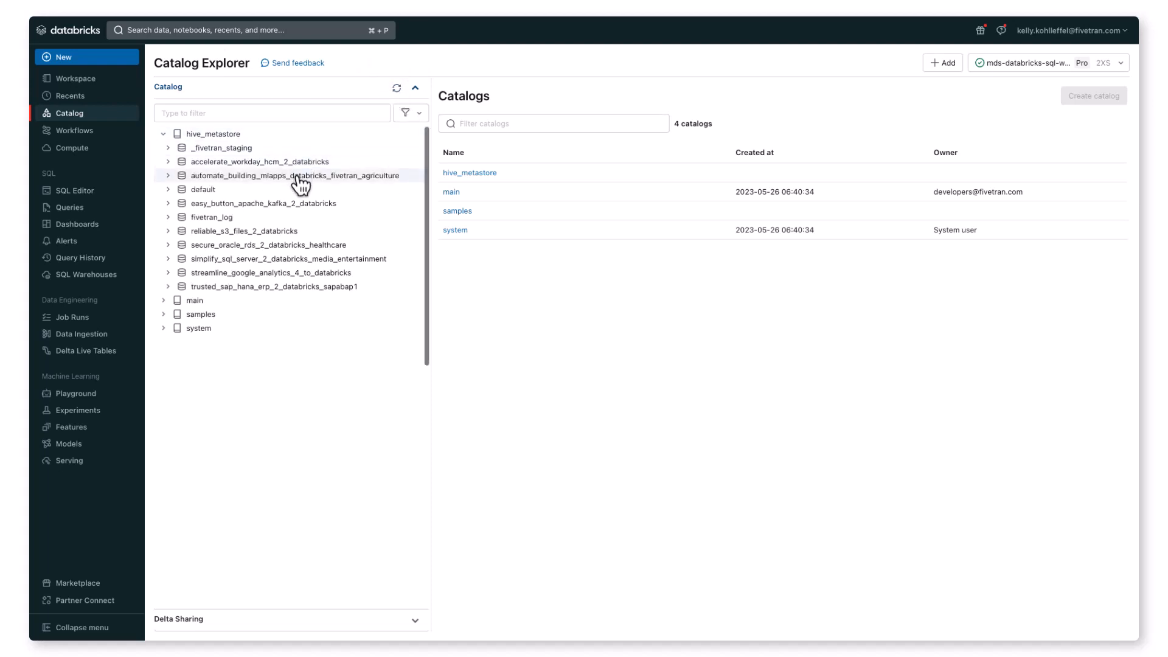
click(170, 177)
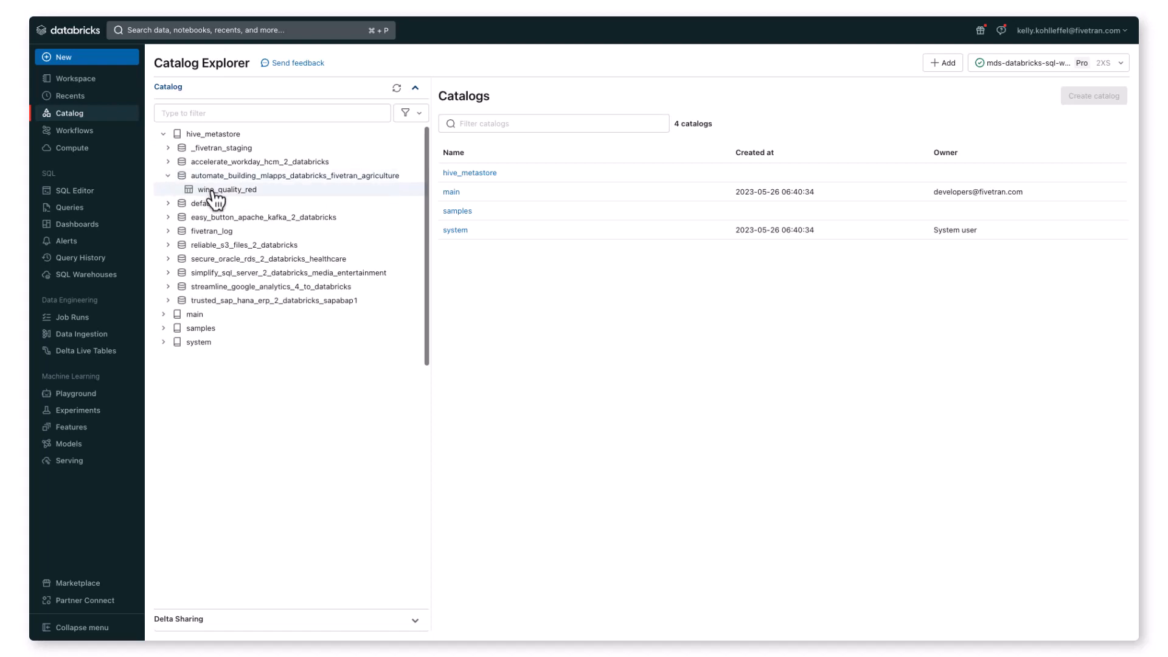
click(216, 196)
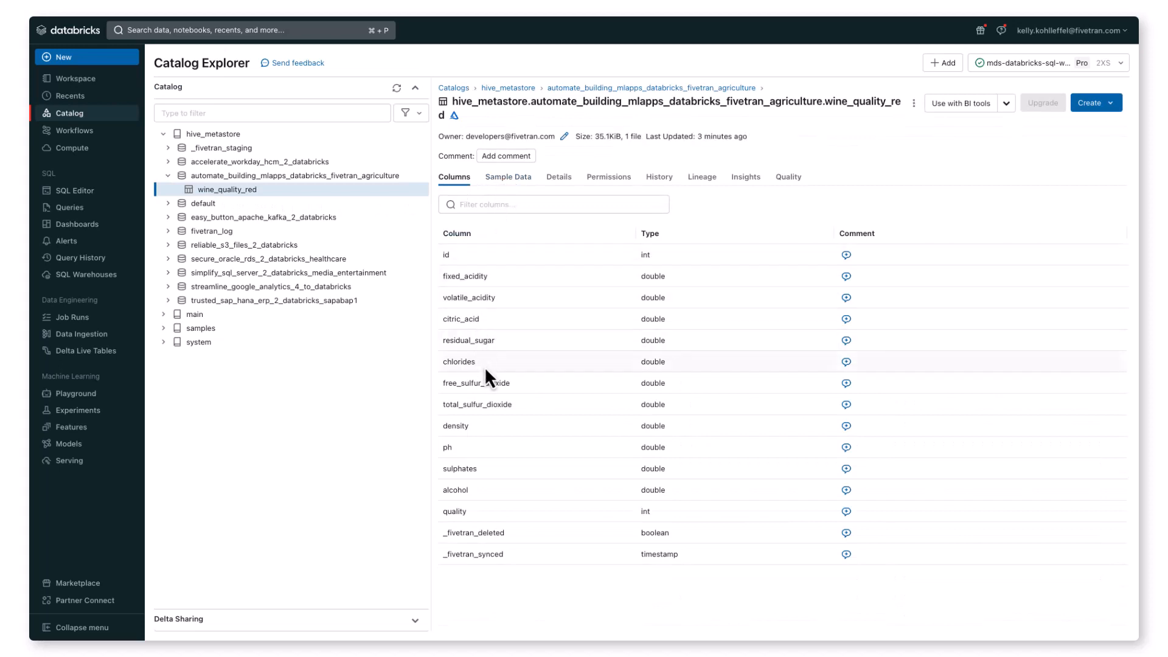
click(519, 189)
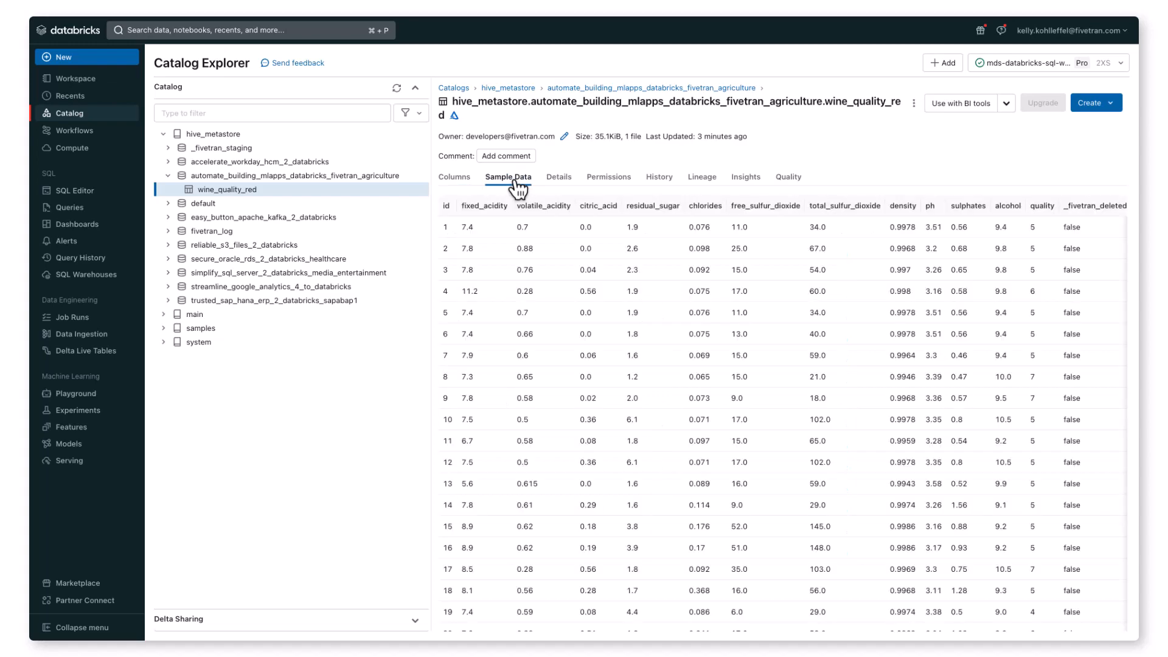
scroll(569, 265, right, 4)
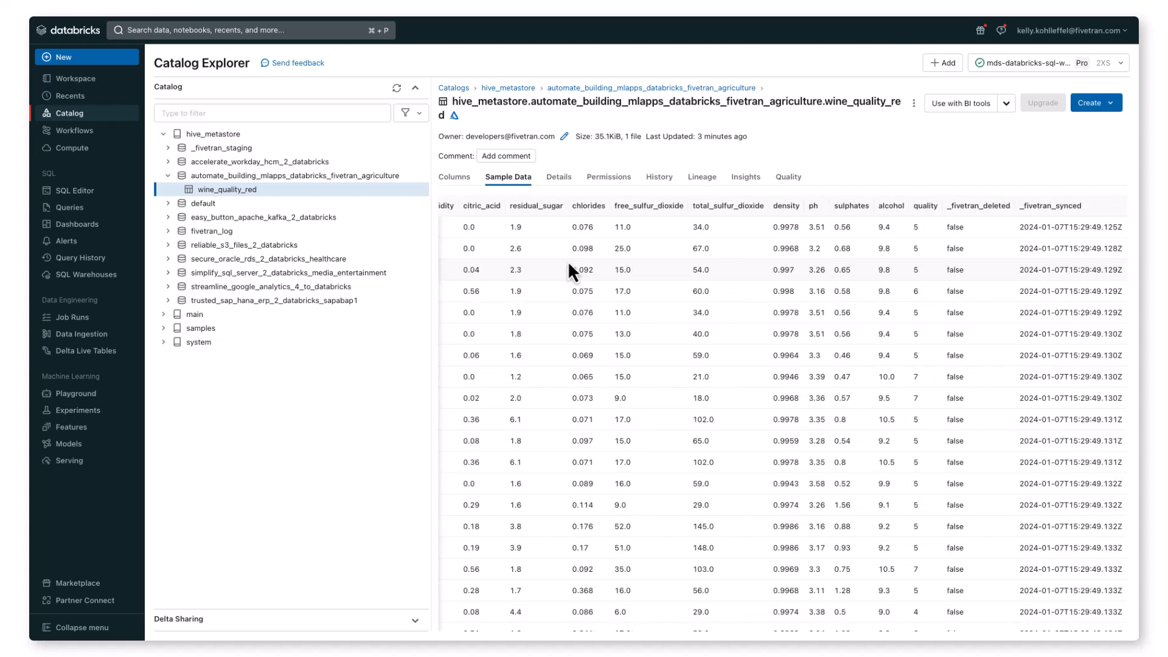
scroll(572, 265, left, 4)
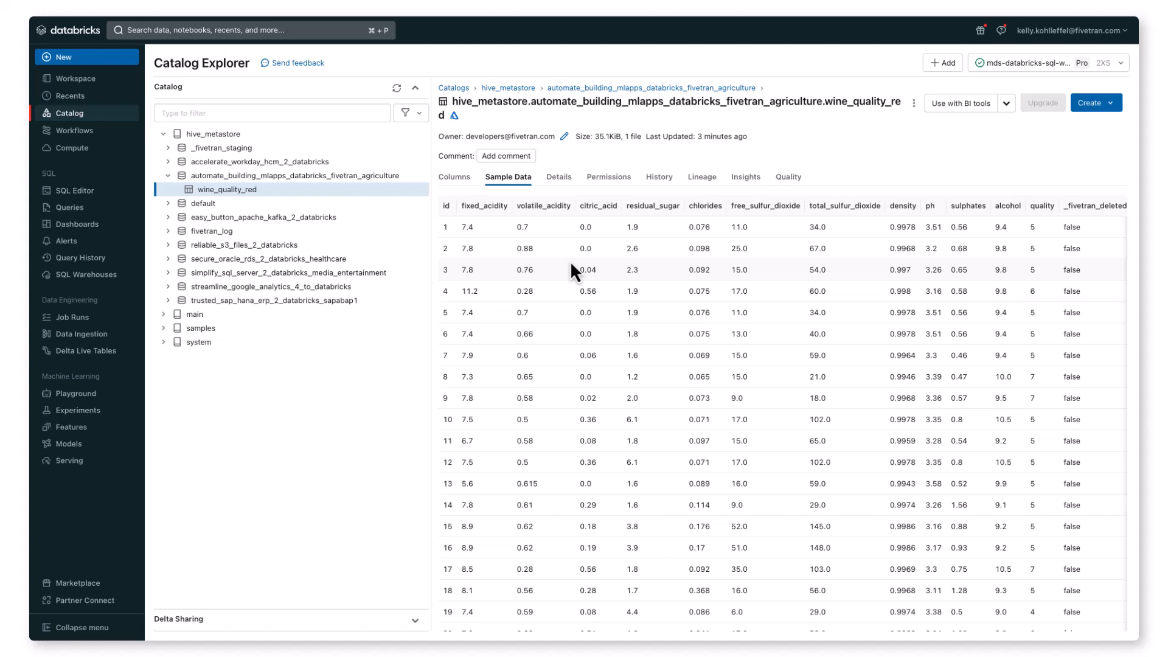
Step: Create a Personal Compute cluster with the default 14.2 ML runtime and i3.xlarge node type
click(87, 157)
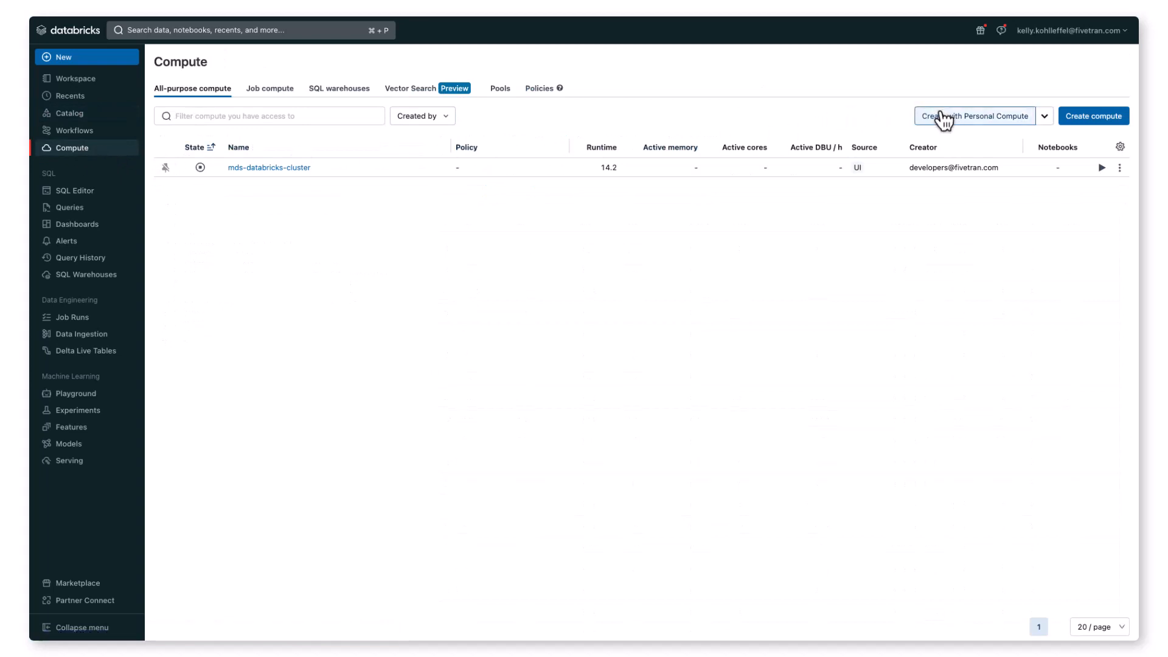
click(948, 122)
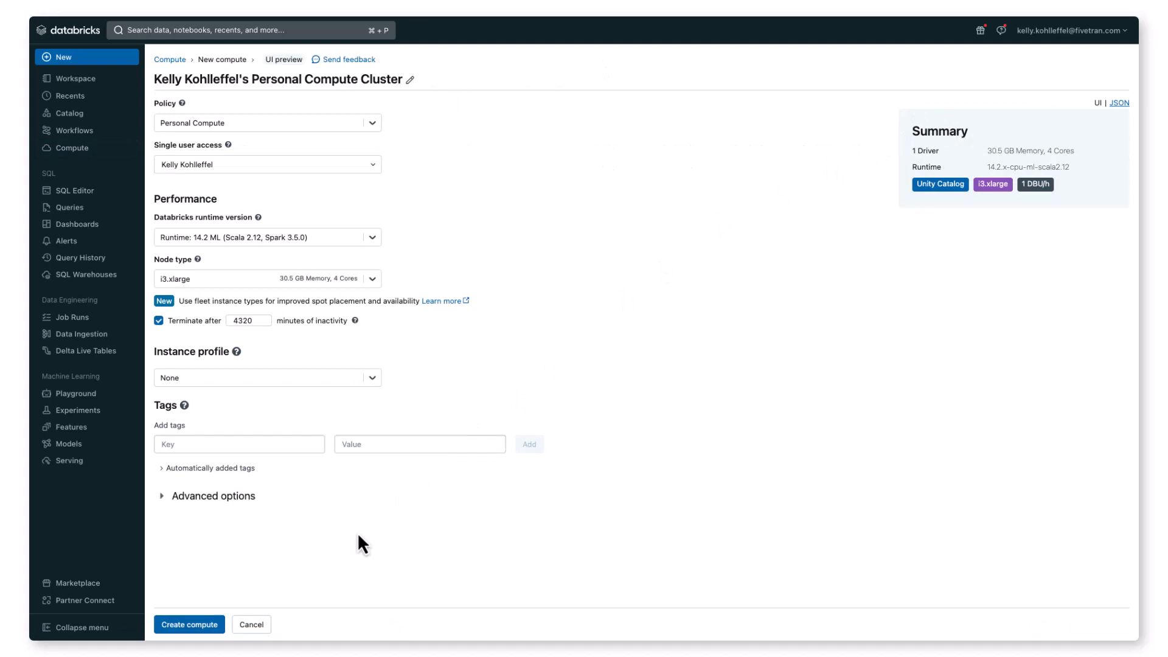
click(183, 627)
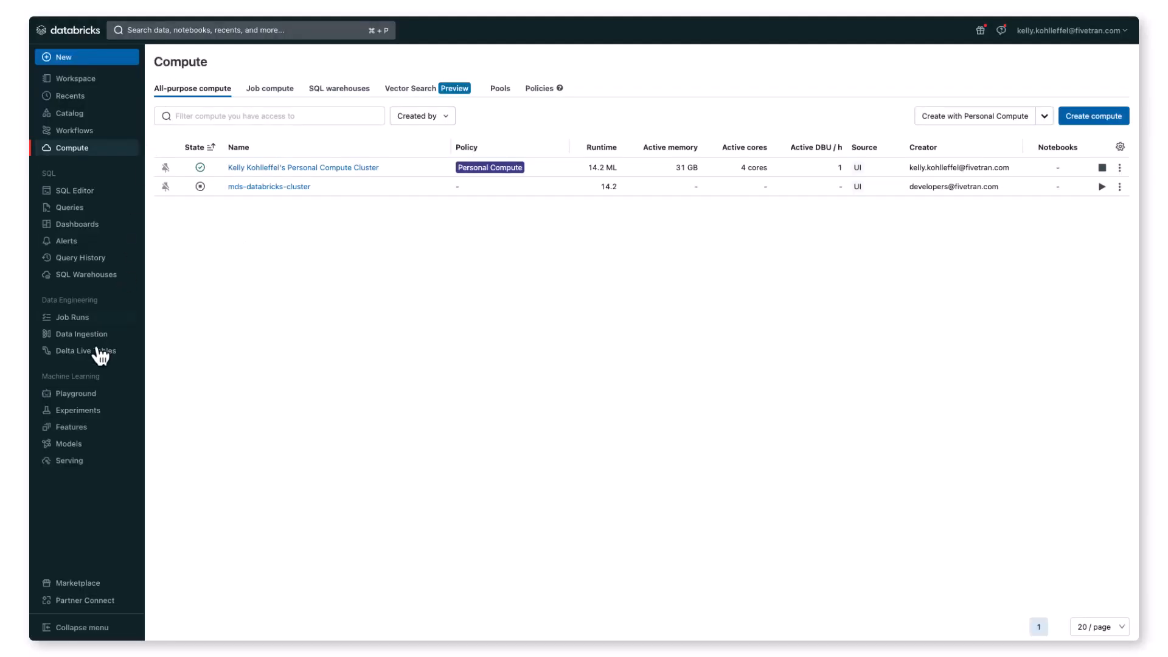
Step: Create a new AutoML experiment and assign the running Personal Compute cluster to it
click(77, 420)
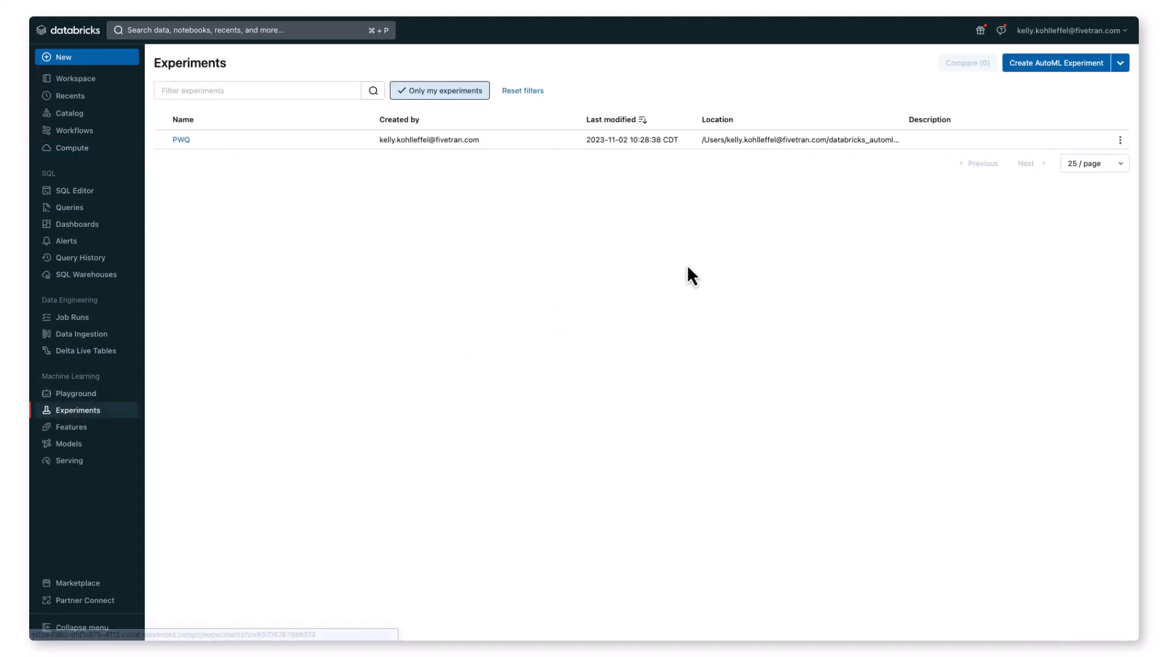
click(1027, 67)
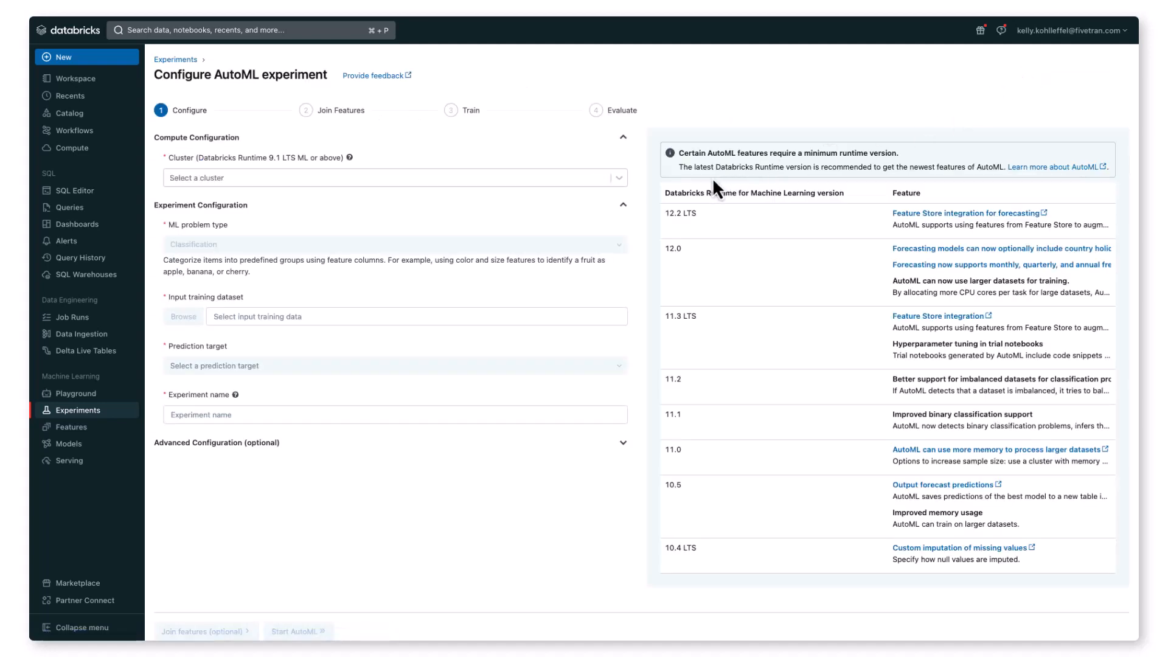
click(619, 178)
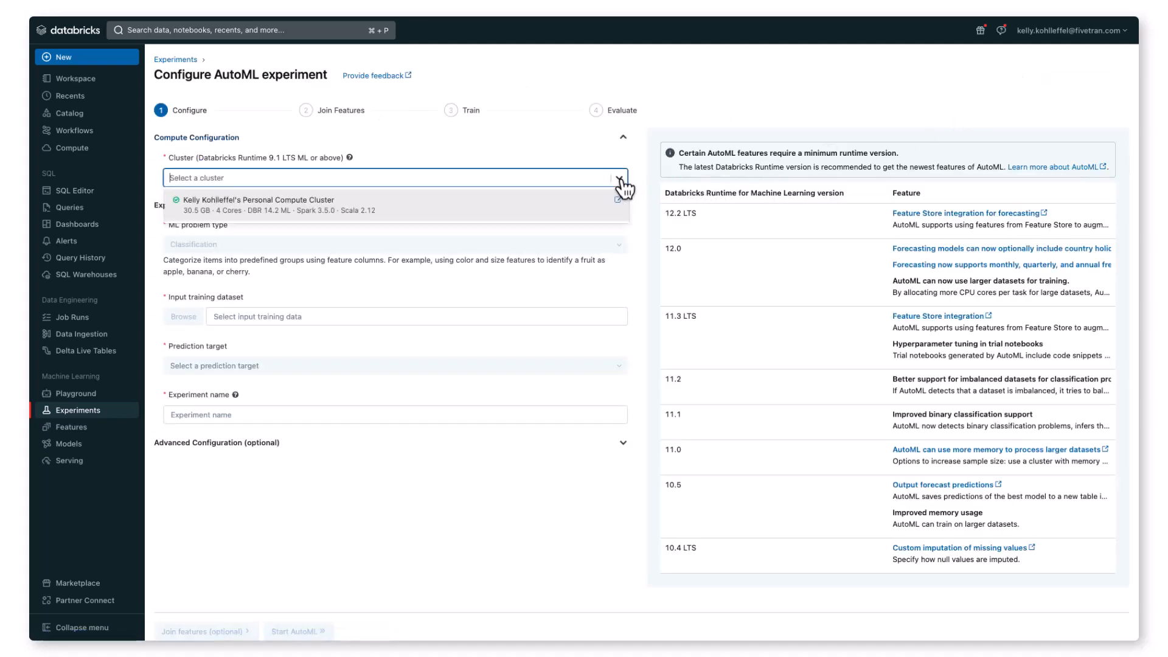
click(571, 204)
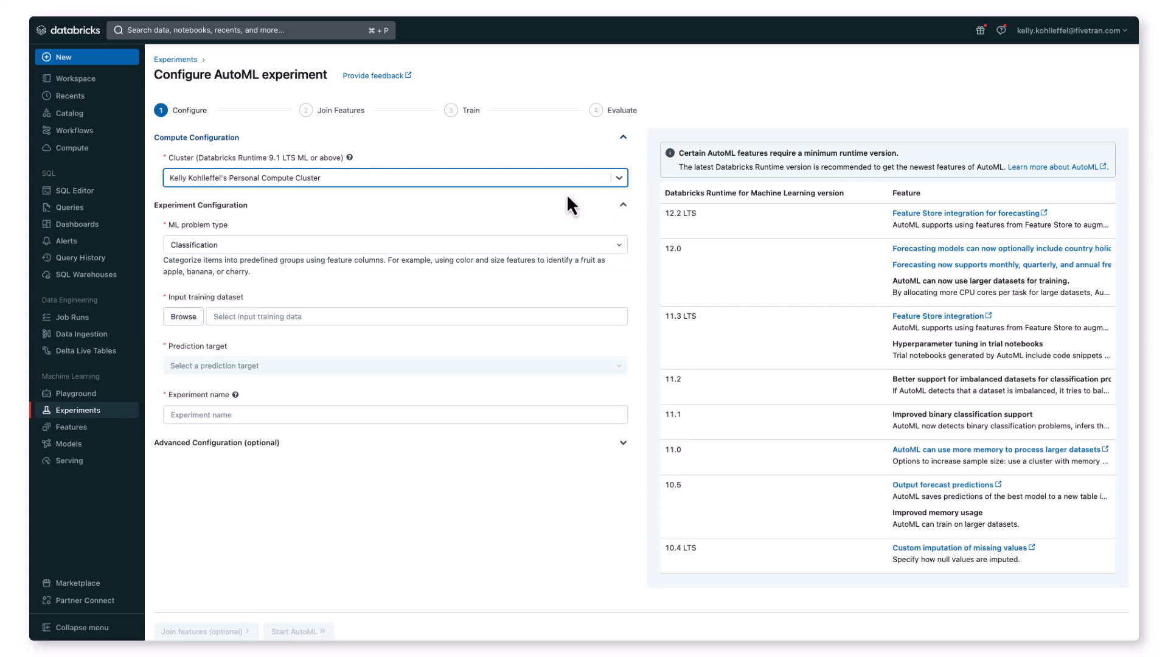
Step: Set wine_quality_red from the automate_building_mlapps_databricks_fivetran_agriculture database in hive_metastore as the training dataset, with quality as the prediction target
click(188, 319)
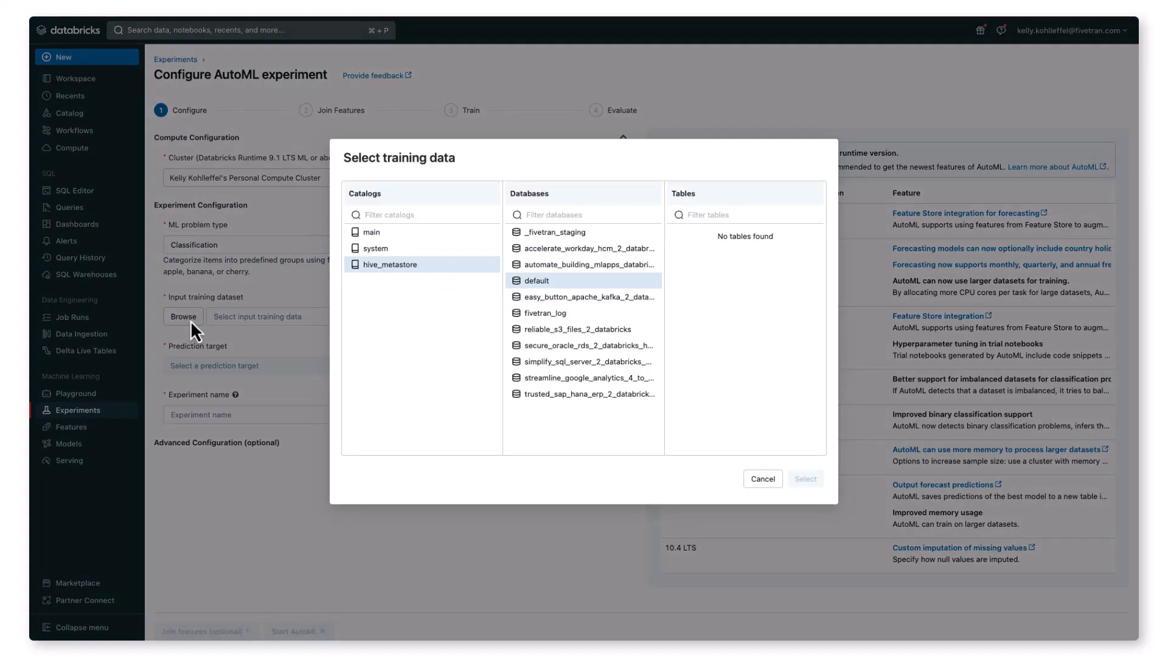
click(555, 266)
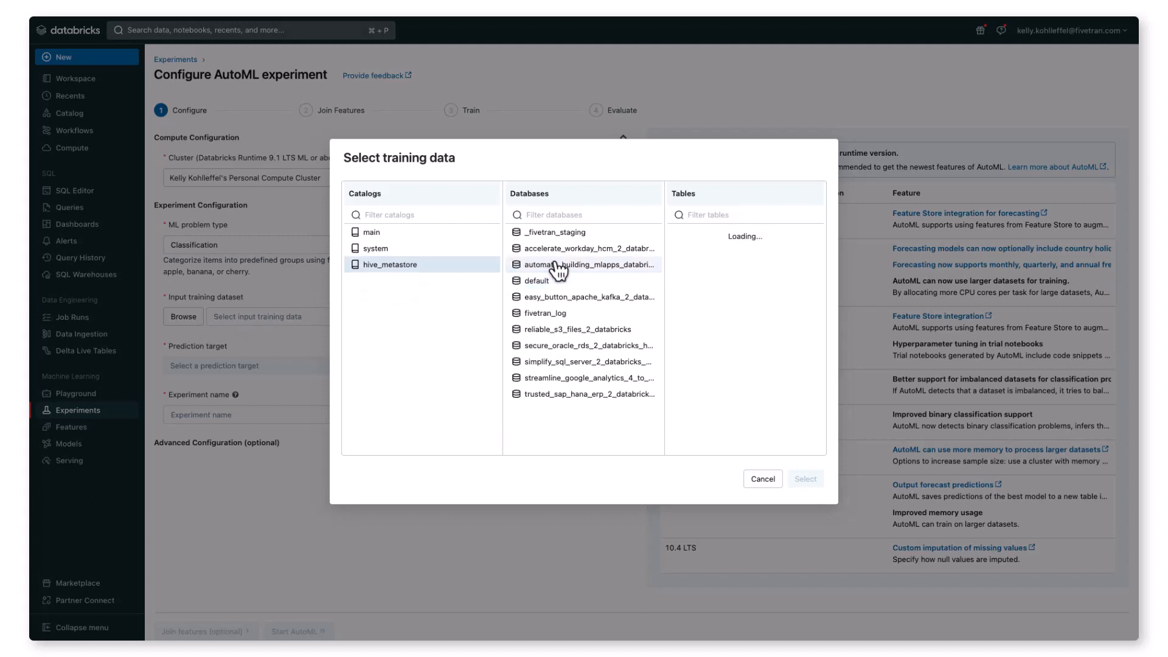
click(685, 236)
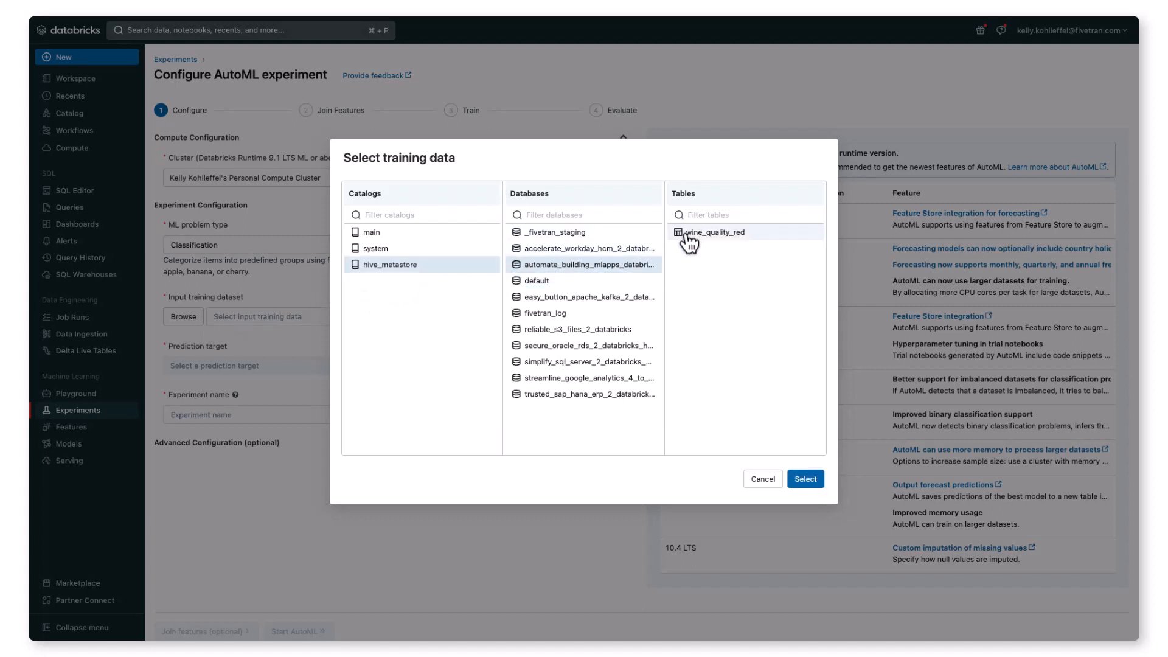
click(806, 479)
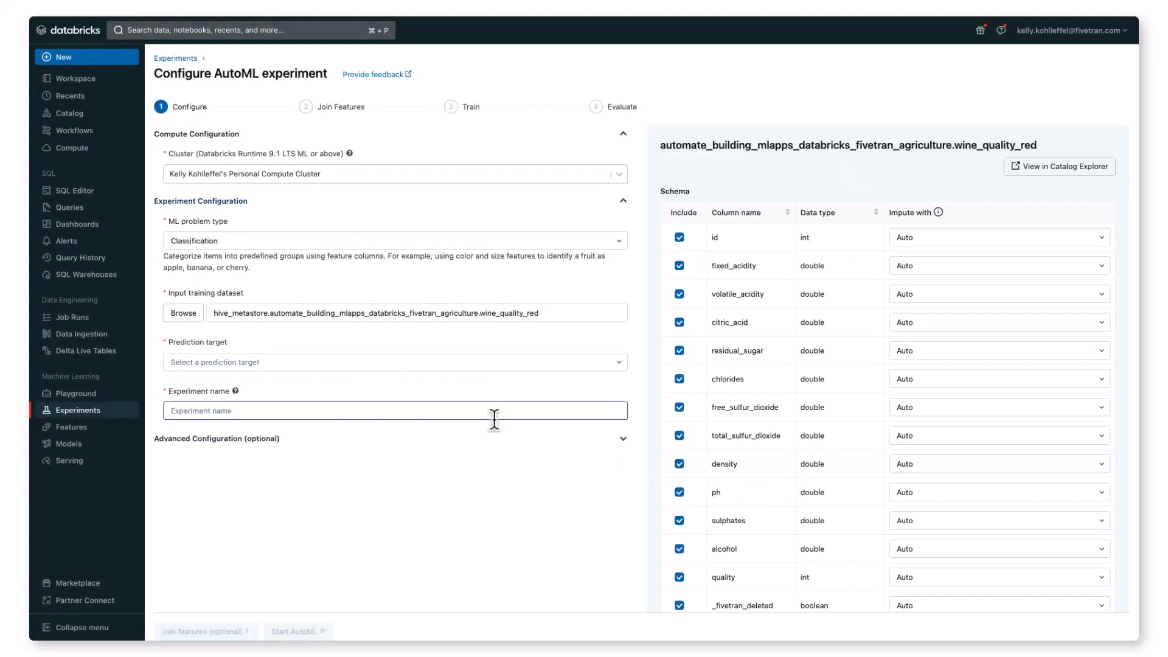
click(359, 362)
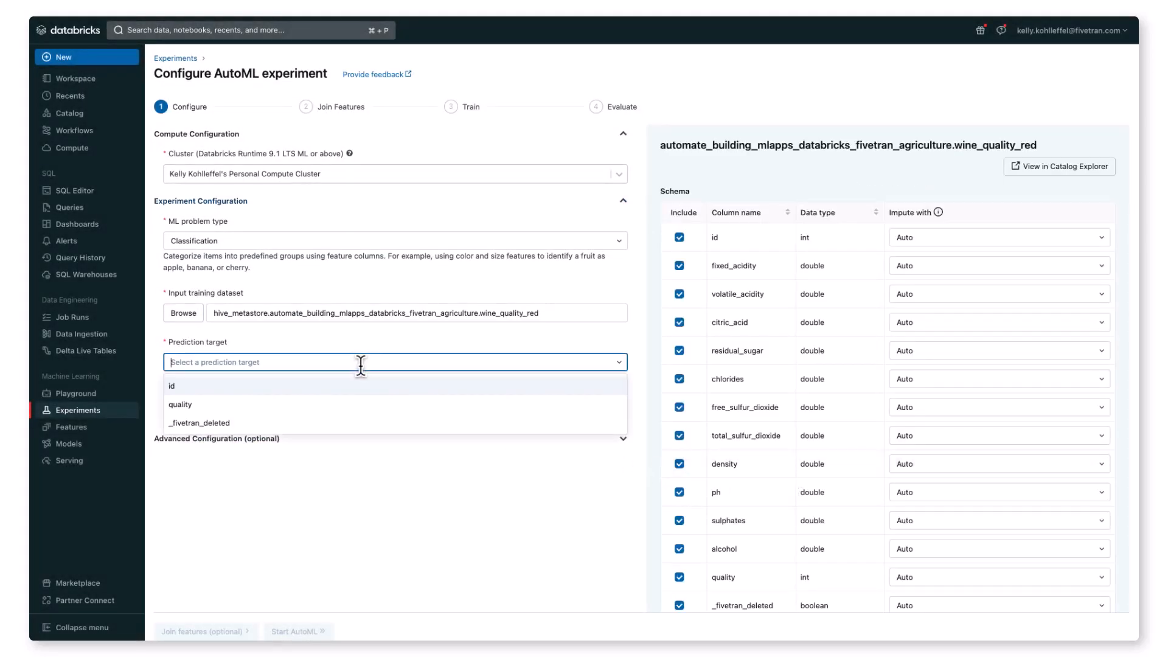
click(363, 404)
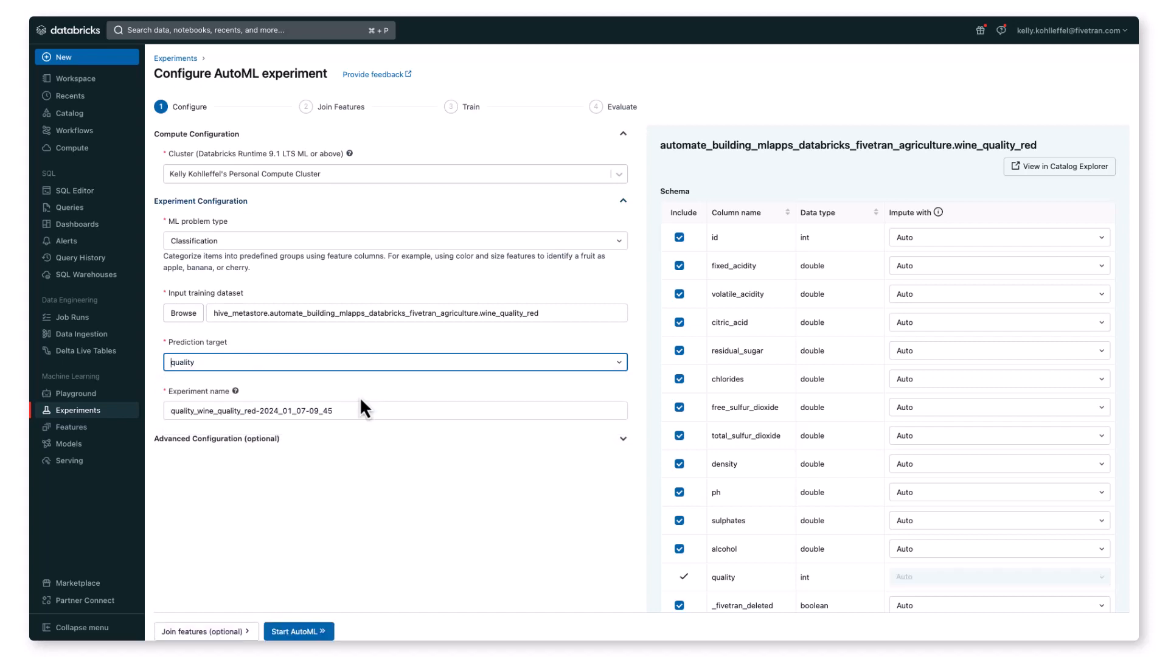
Step: Set the experiment's timeout to 10 minutes in the advanced configuration
click(623, 439)
scroll(595, 456, down, 3)
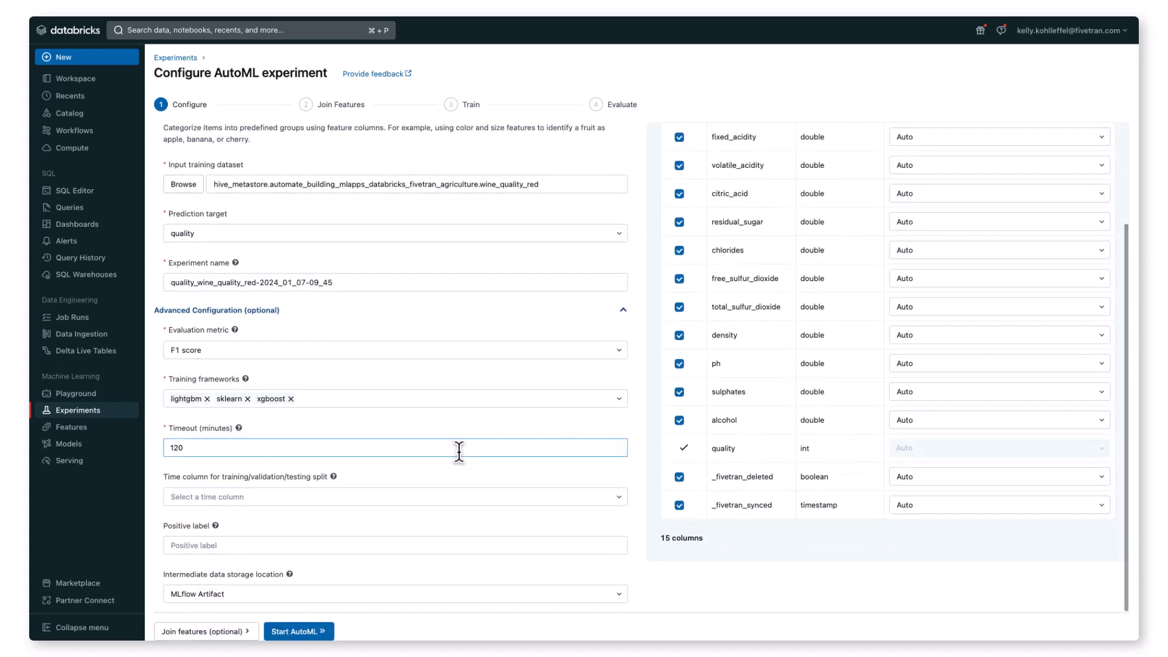
double_click(194, 449)
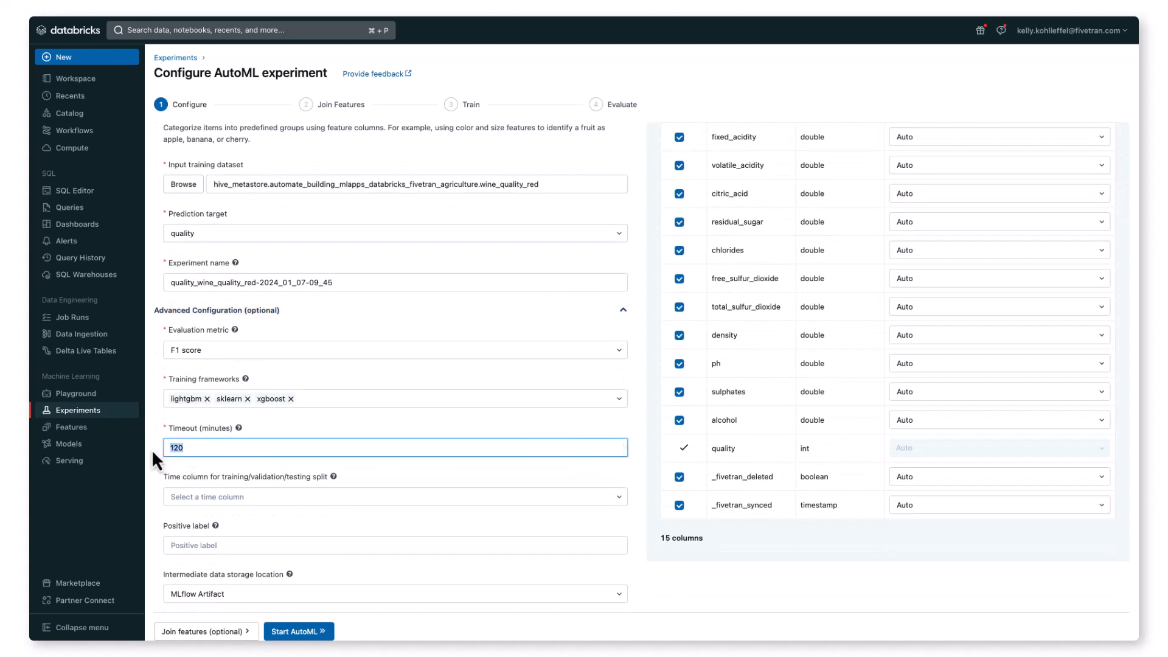
text(10)
Step: Exclude the _fivetran_deleted, _fivetran_synced and id columns from training, and start the AutoML run
click(680, 477)
click(679, 506)
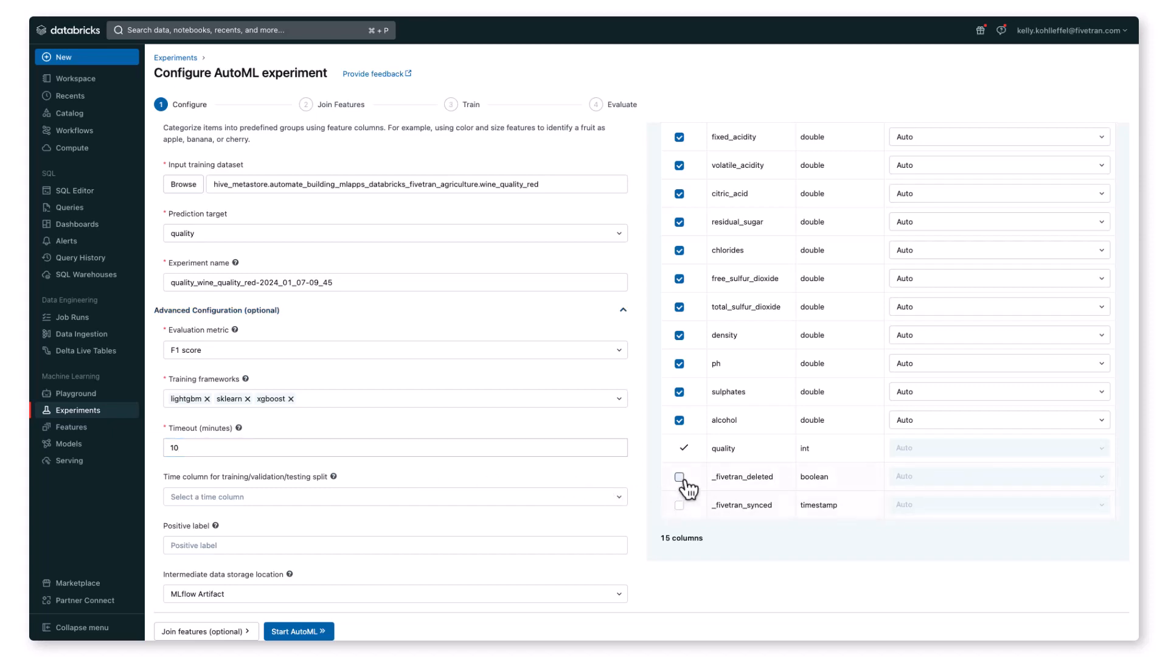
scroll(688, 487, up, 3)
click(679, 236)
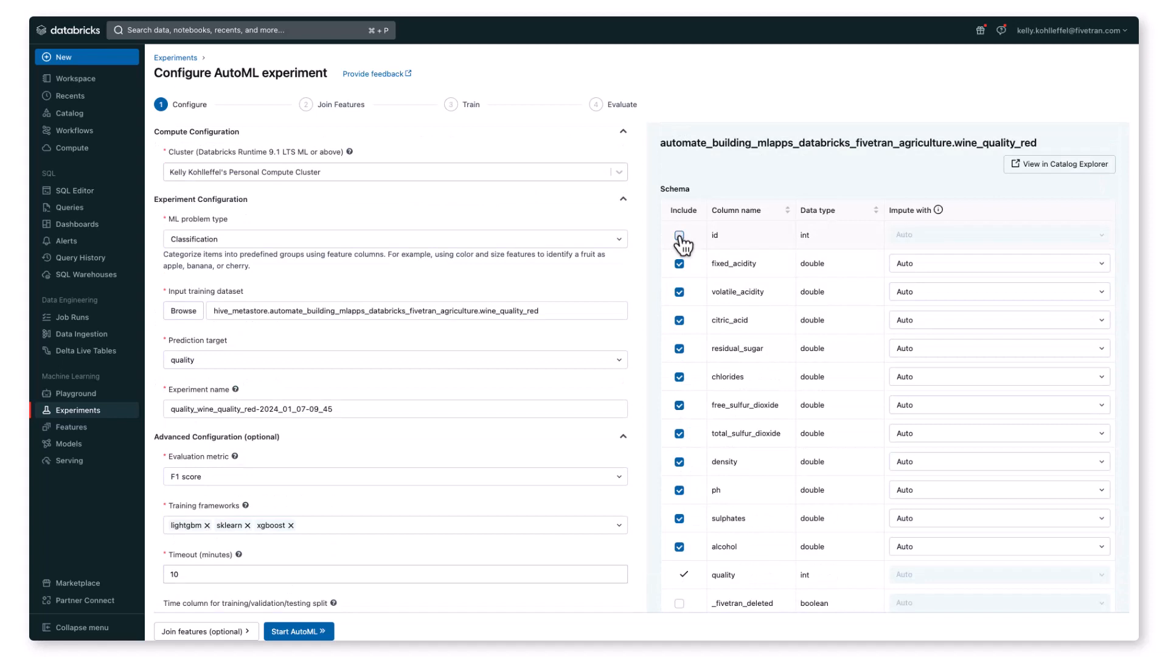
click(295, 632)
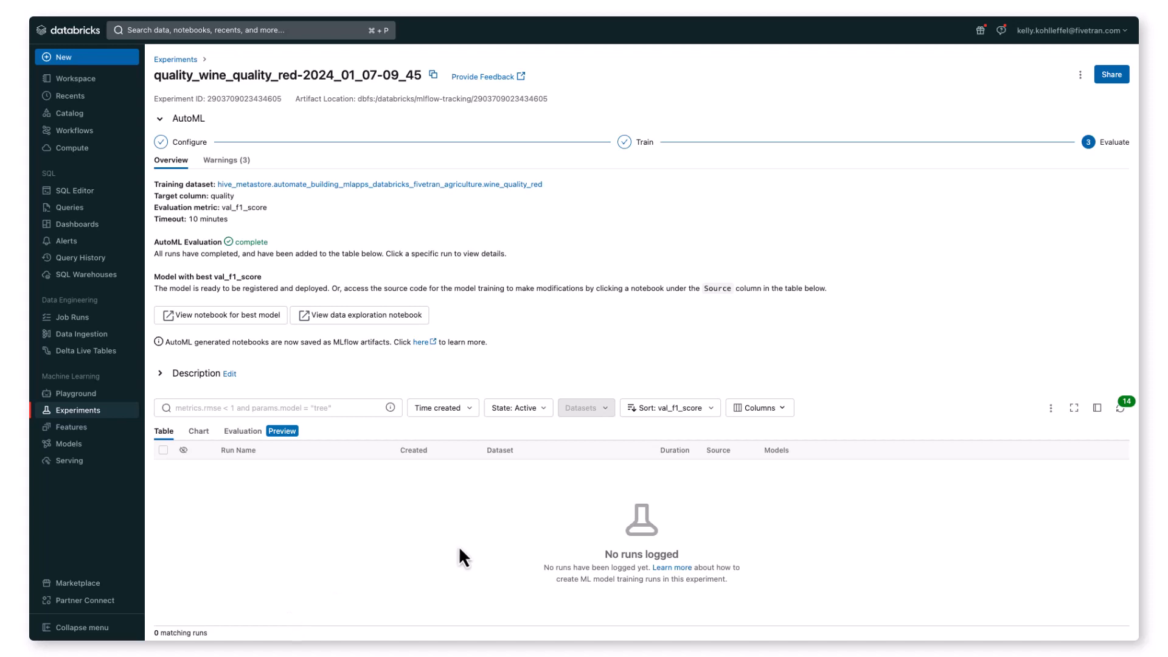
Step: Refresh the experiment's run list and look through the trained models ranked by val_f1_score
click(1120, 410)
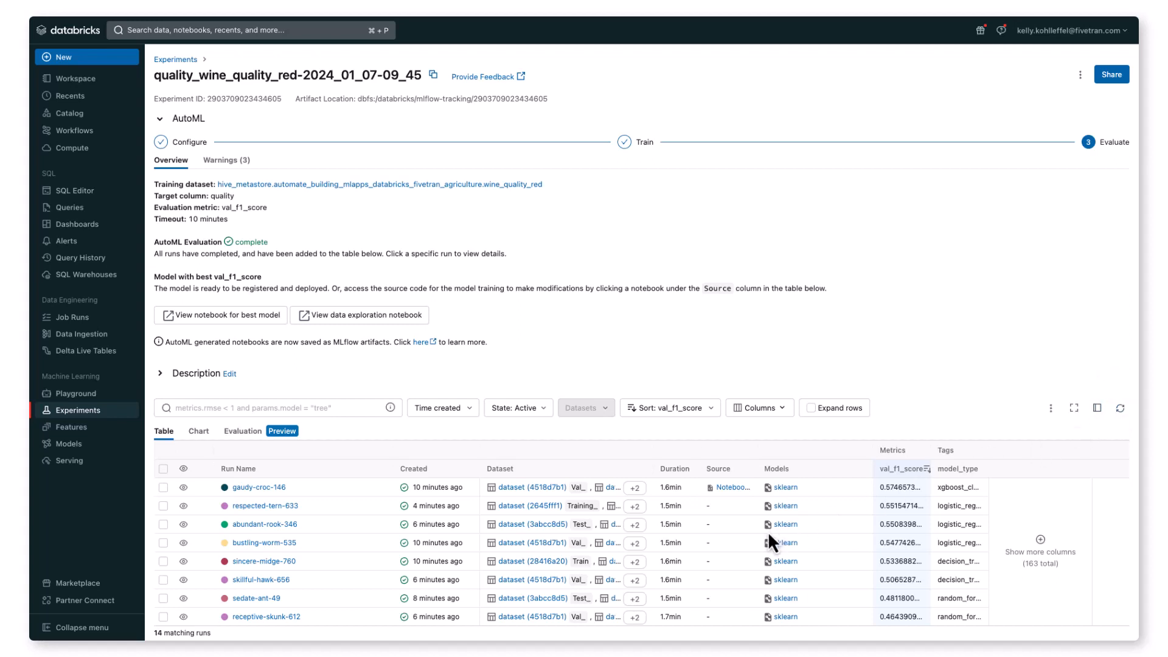
scroll(756, 556, down, 3)
scroll(756, 557, up, 3)
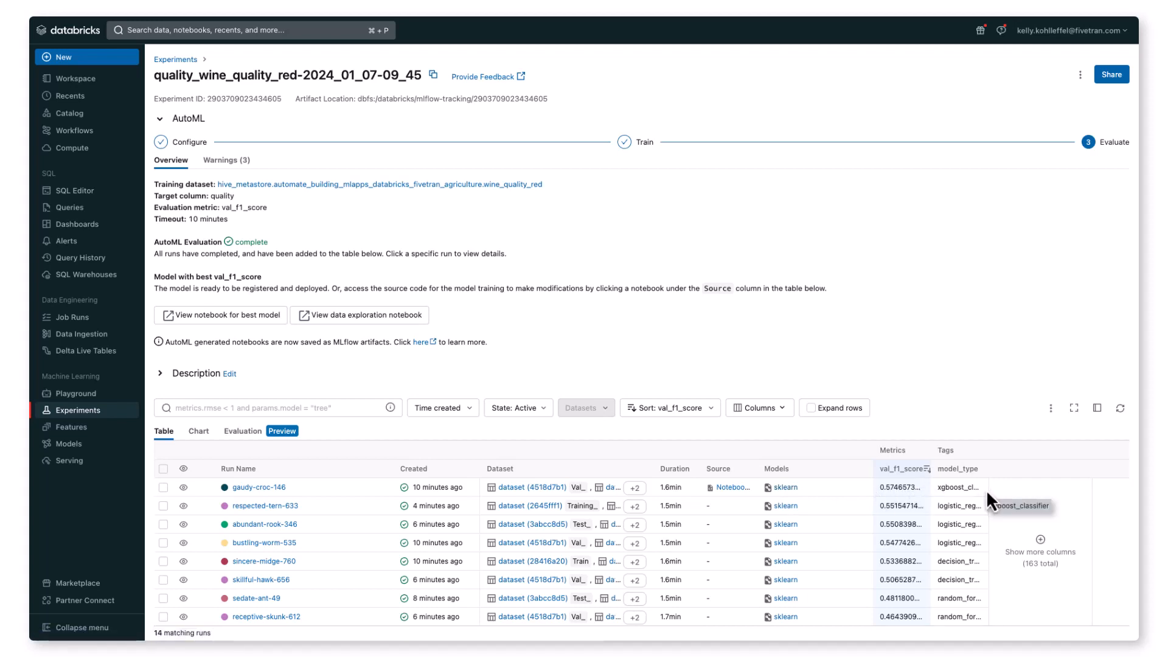
Step: Open the notebook for the best model and dismiss the chart preview and editor theming notices
click(224, 317)
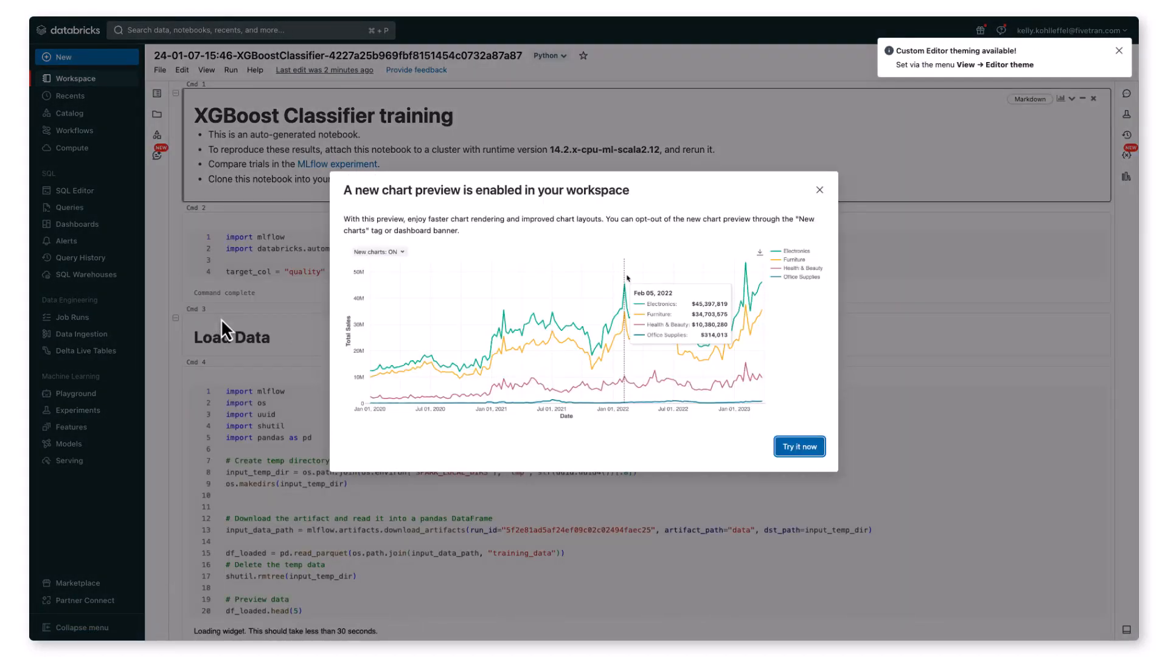
click(820, 189)
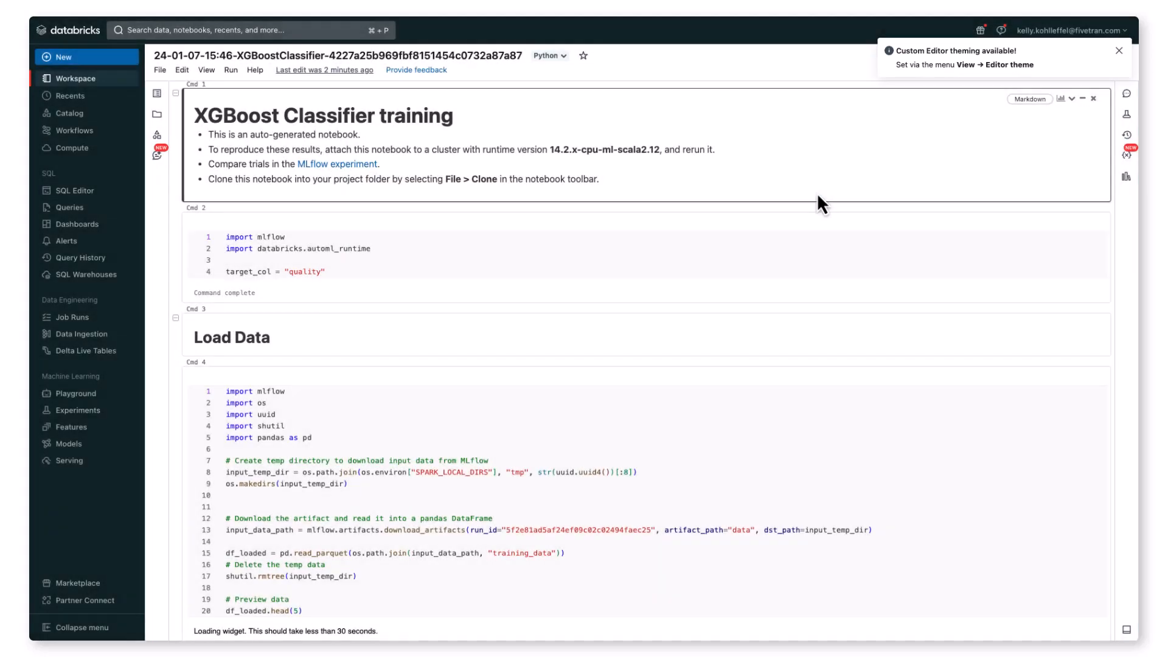
click(1119, 51)
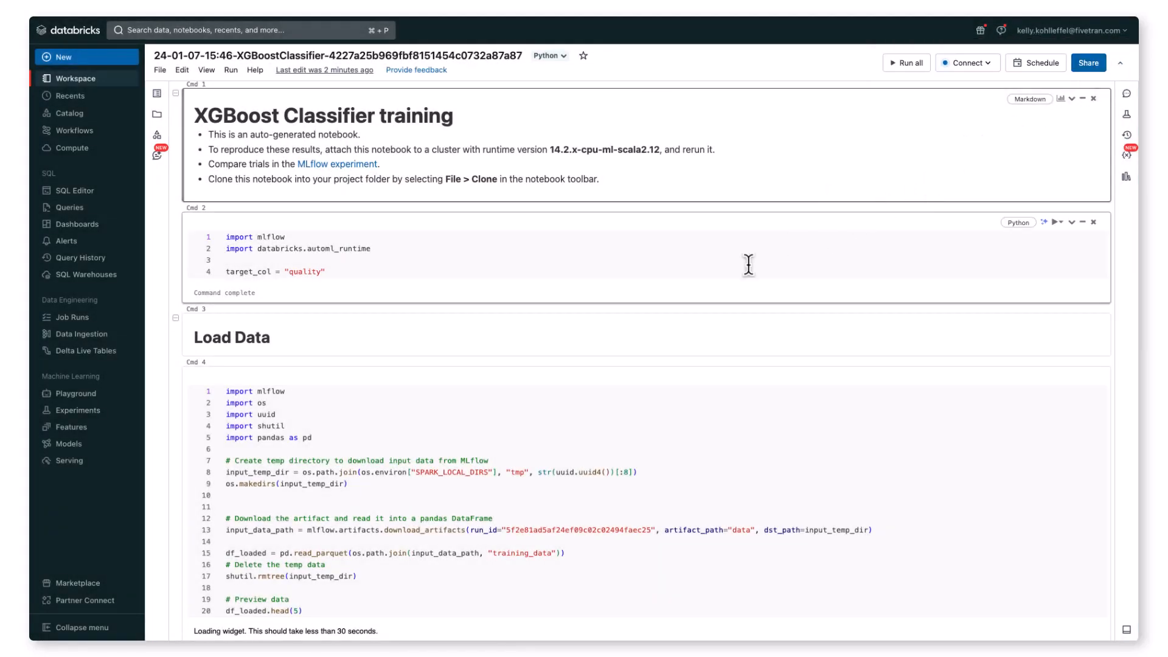
Step: Examine the XGBoost Classifier training notebook from data loading and preprocessing through training, hyperparameters, trials, feature importance and inference
scroll(702, 291, down, 4)
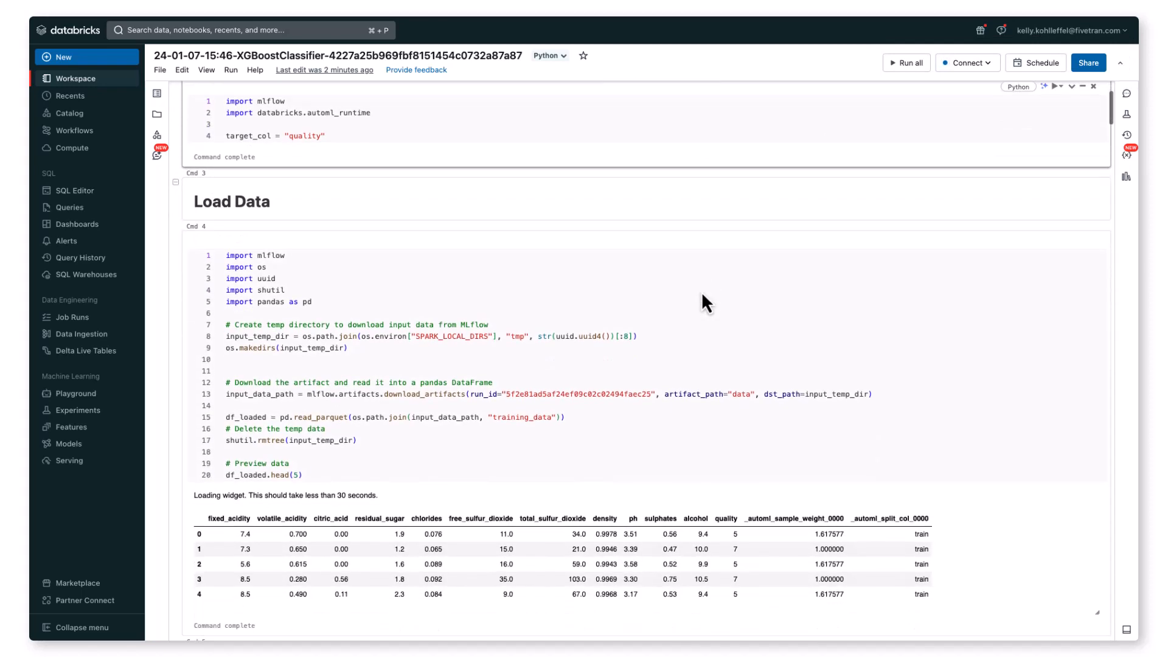
scroll(702, 291, down, 1)
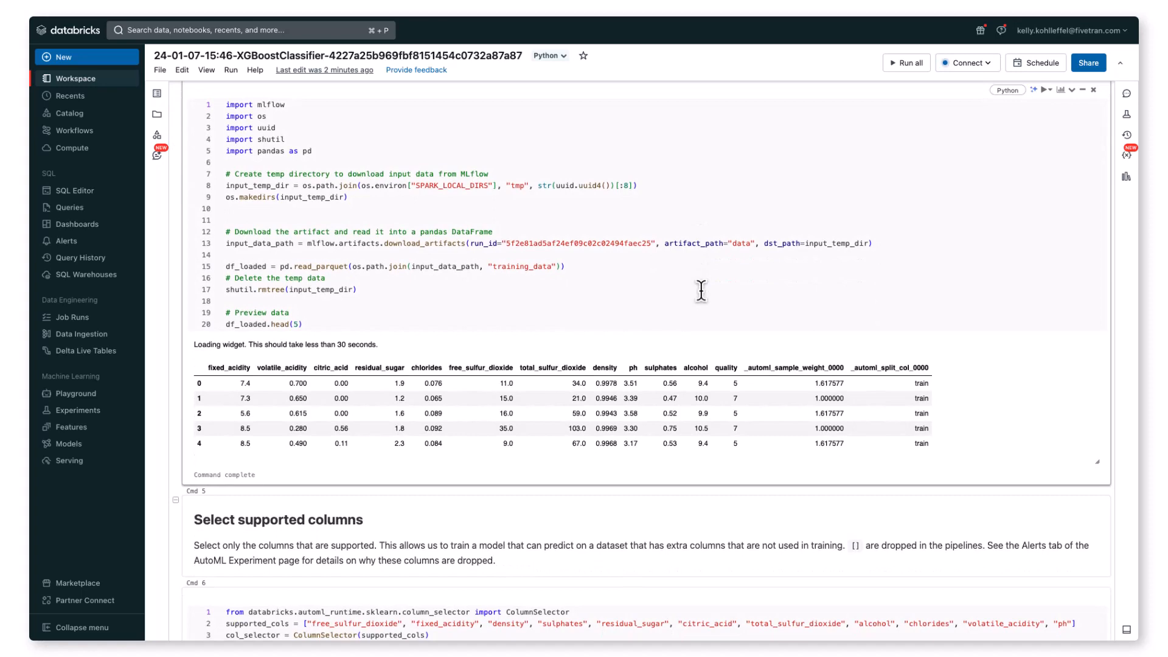
scroll(702, 290, down, 5)
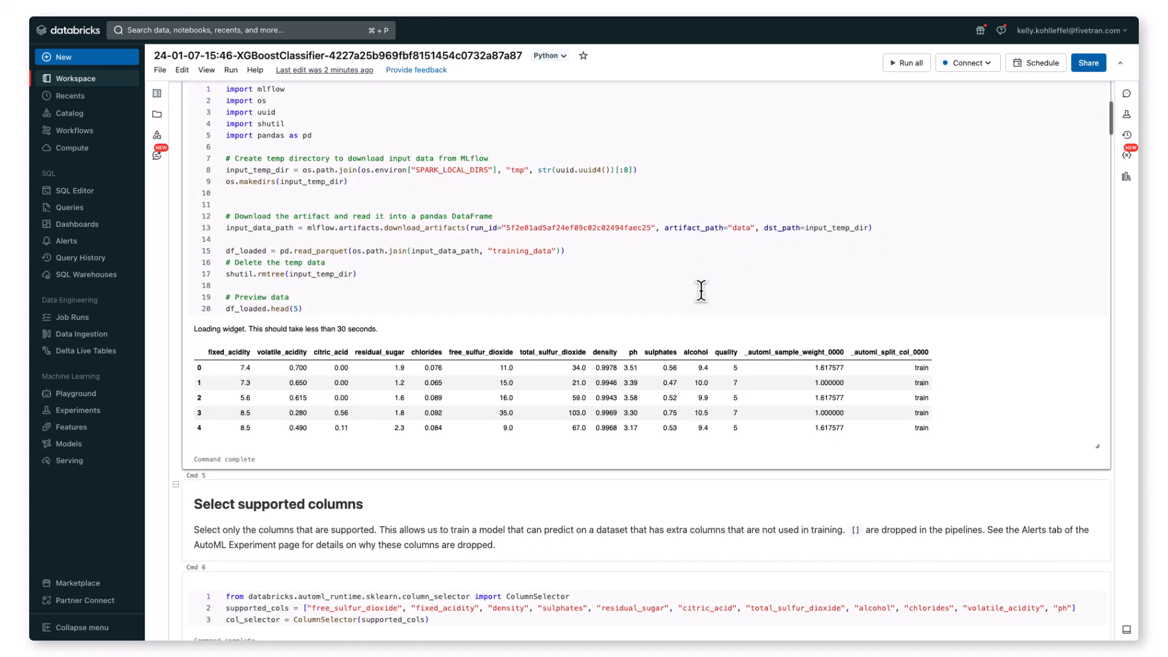
scroll(703, 291, down, 2)
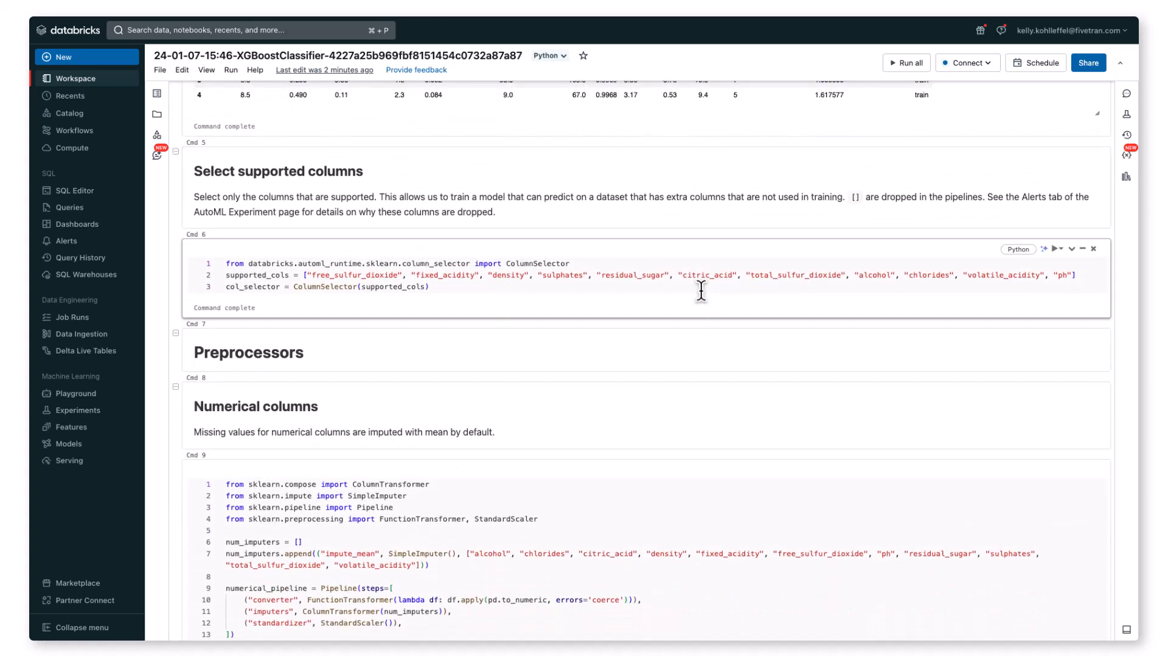
scroll(702, 291, down, 5)
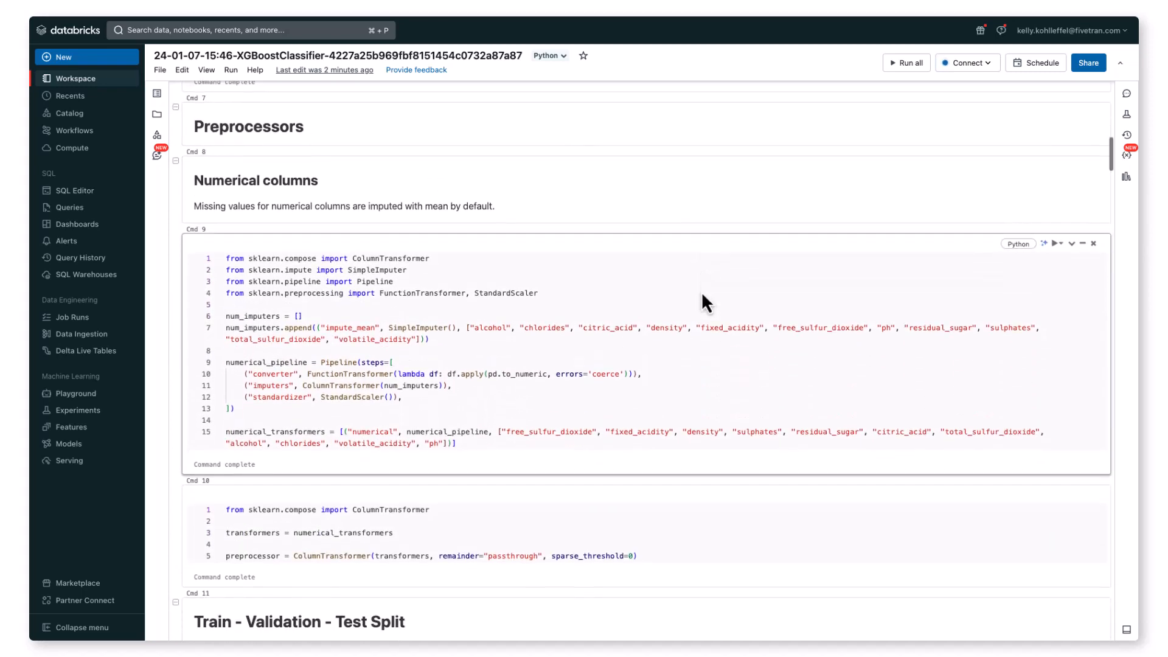
scroll(701, 291, down, 8)
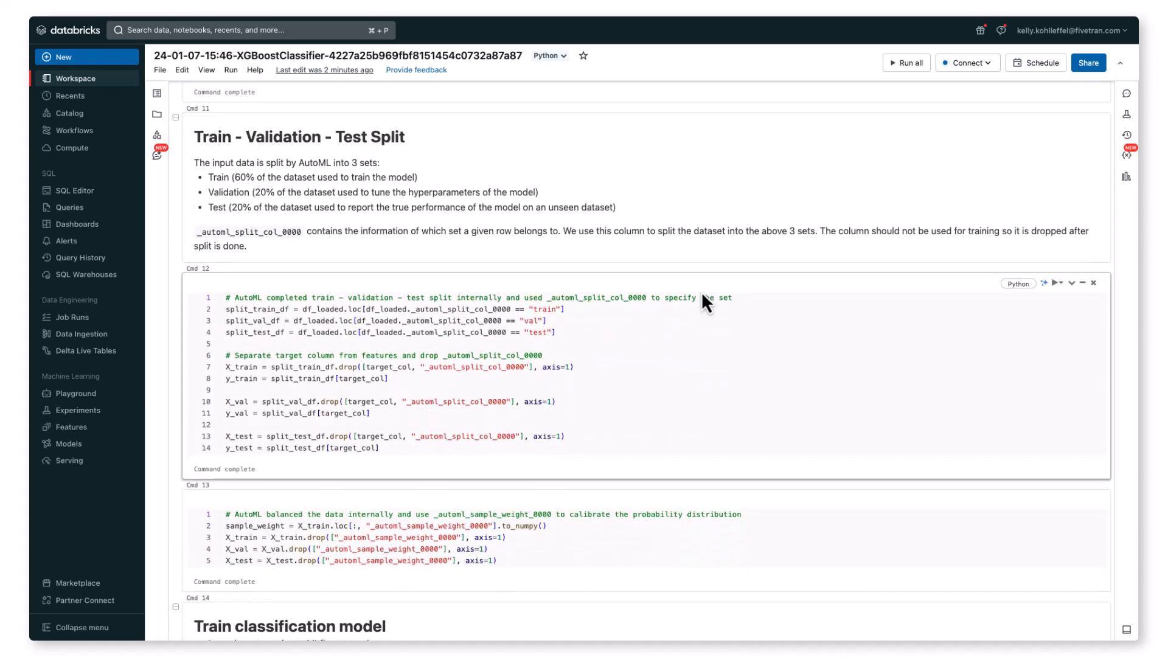
scroll(702, 302, down, 8)
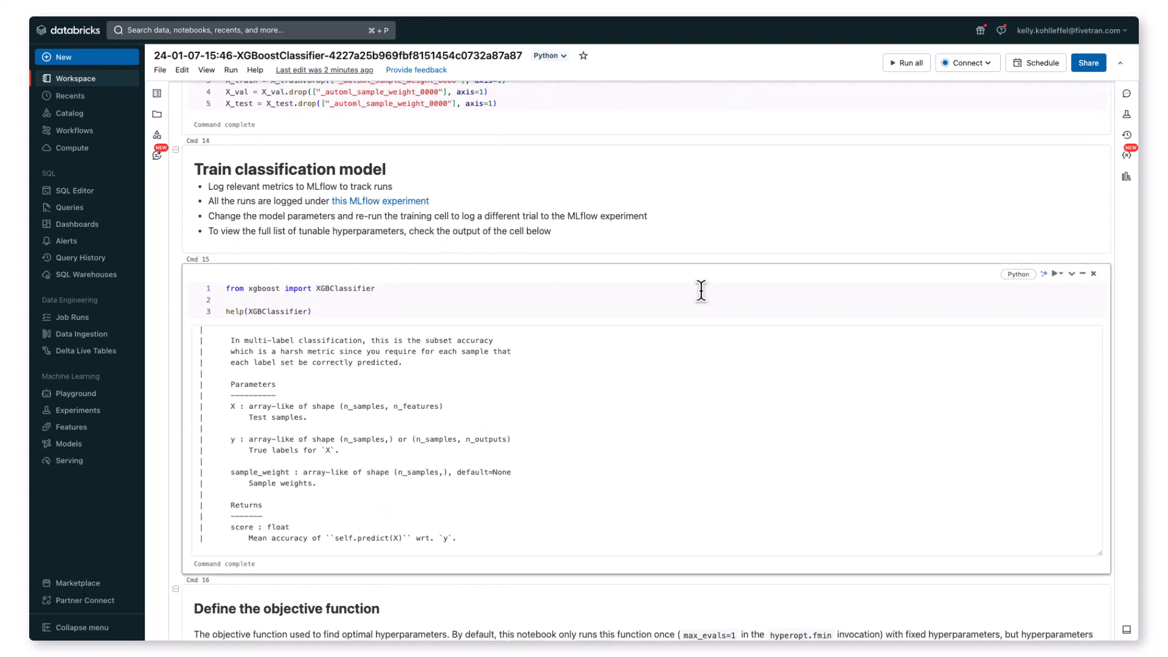
scroll(702, 291, down, 8)
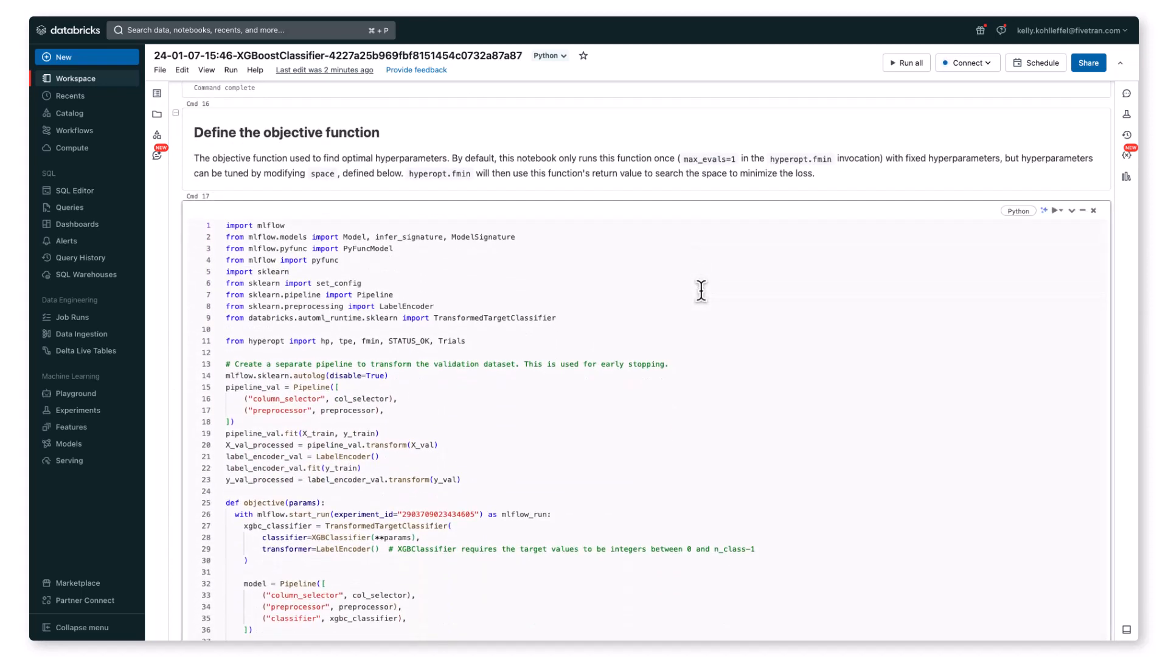
scroll(702, 291, down, 17)
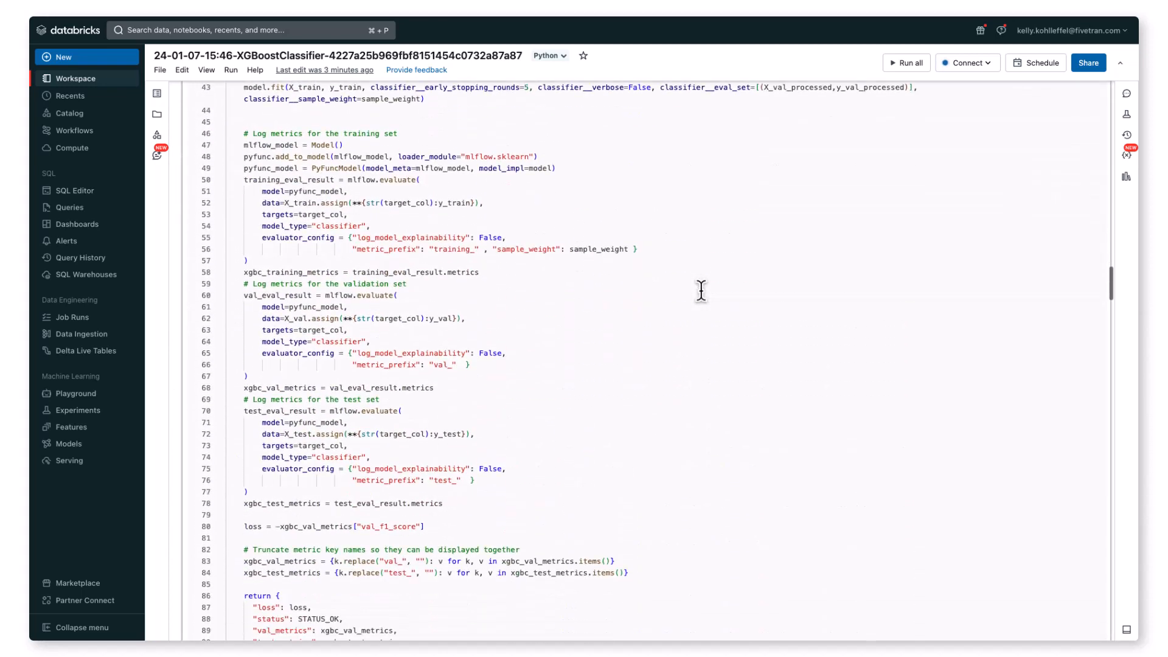
scroll(702, 291, down, 4)
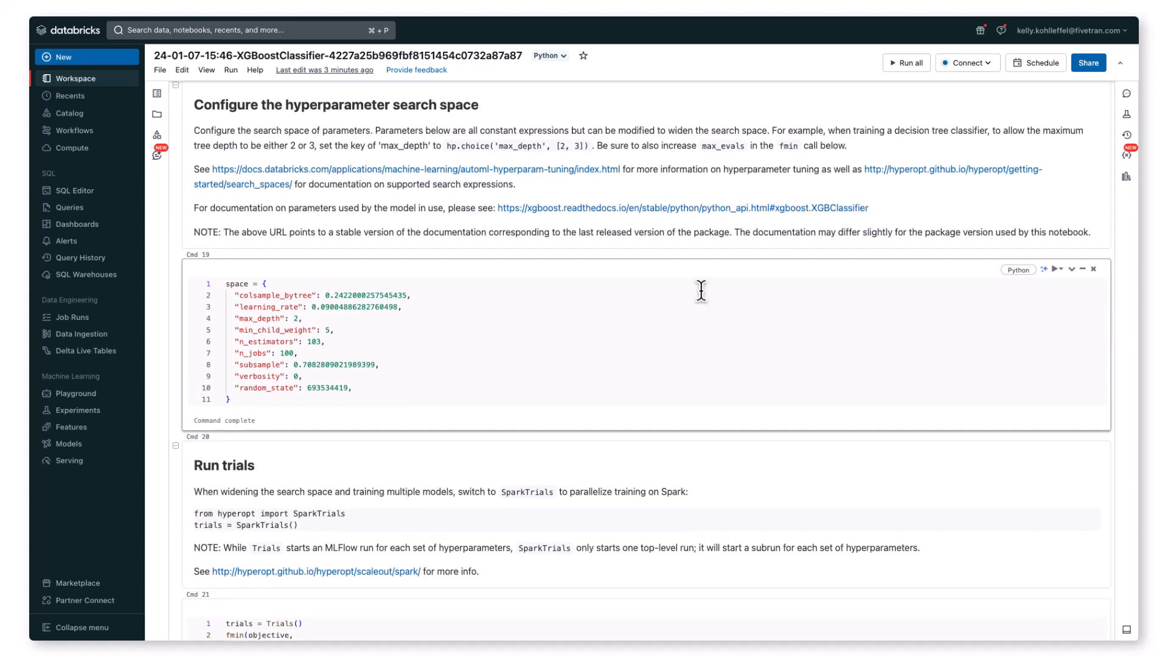
scroll(702, 290, down, 15)
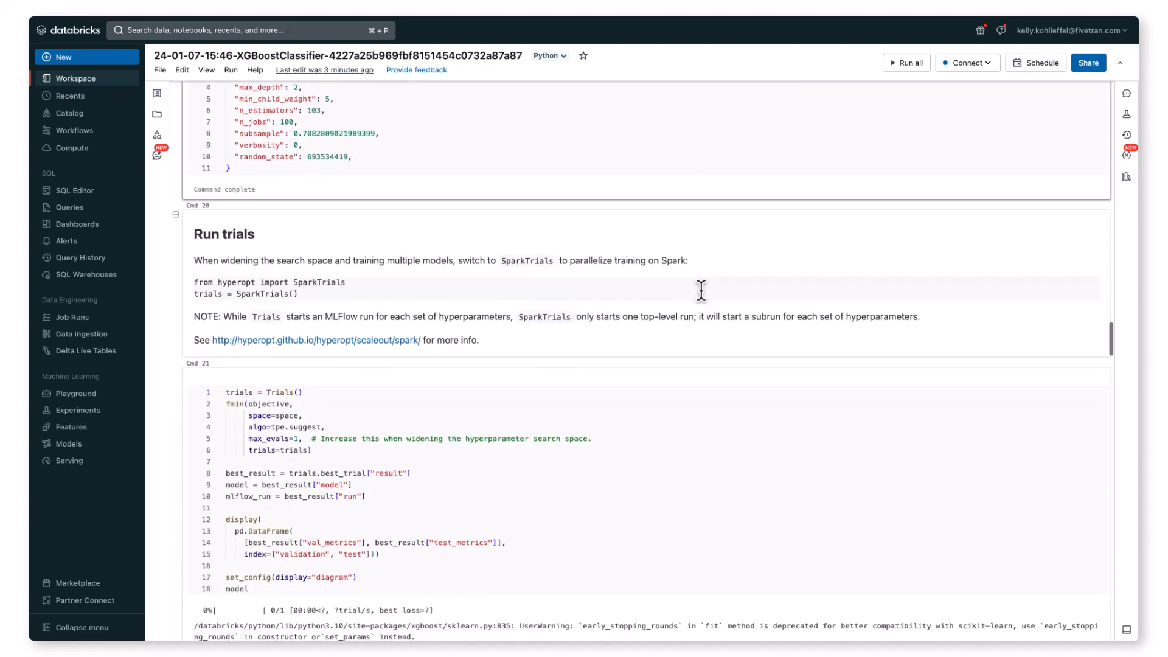
scroll(702, 298, down, 13)
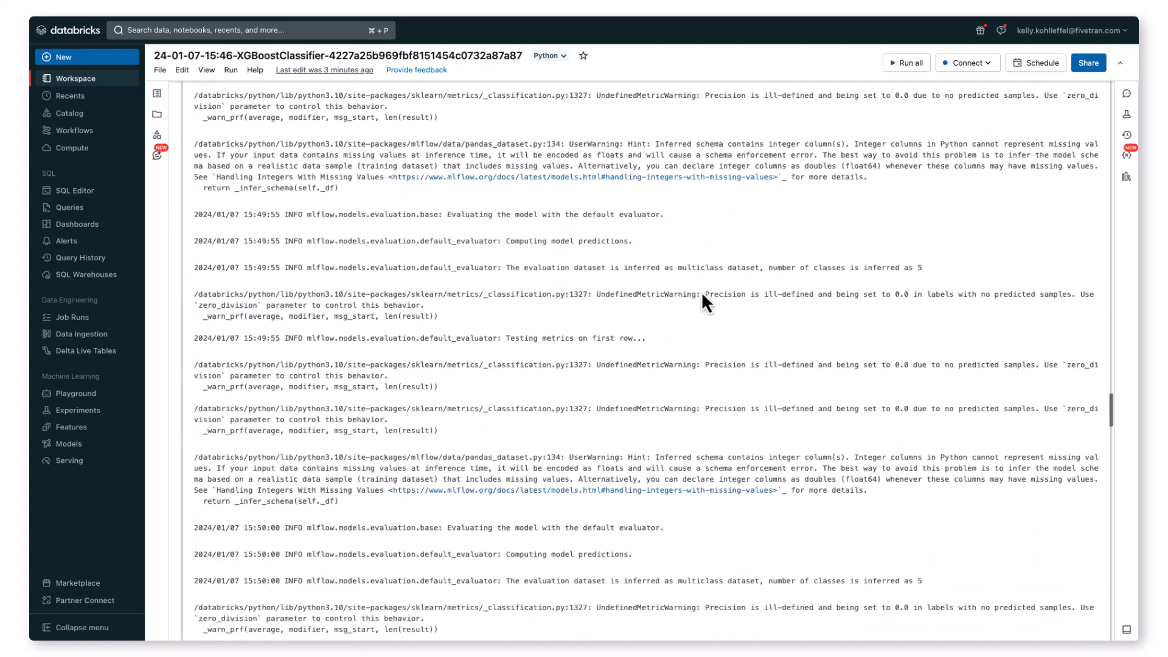
scroll(702, 295, down, 11)
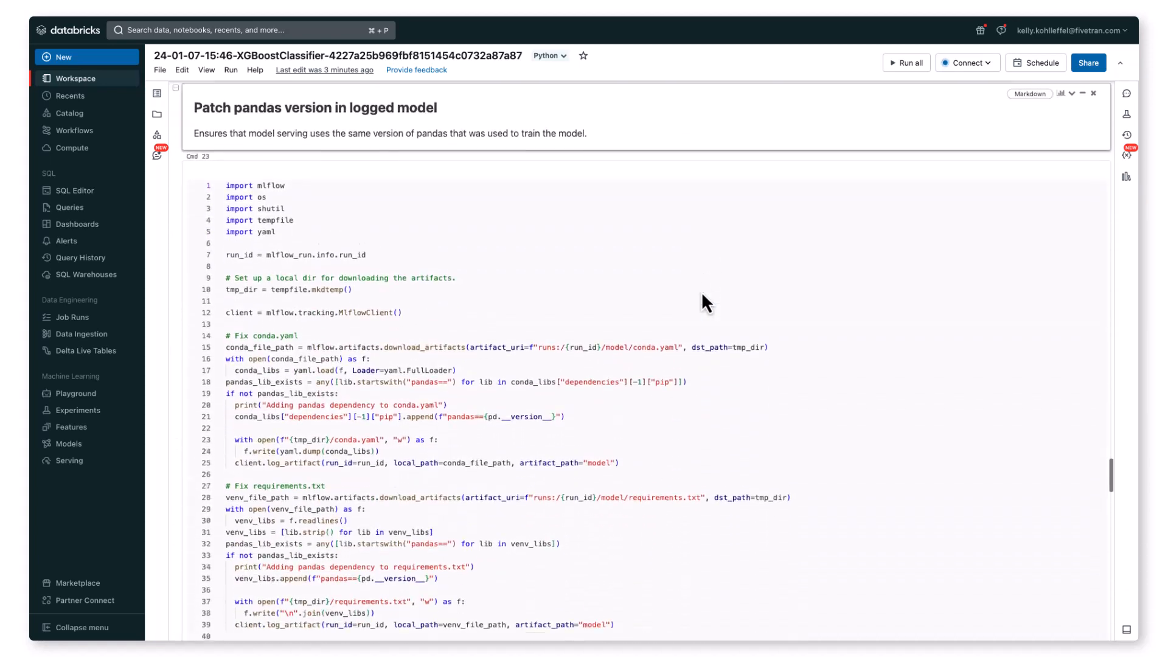
scroll(702, 296, down, 4)
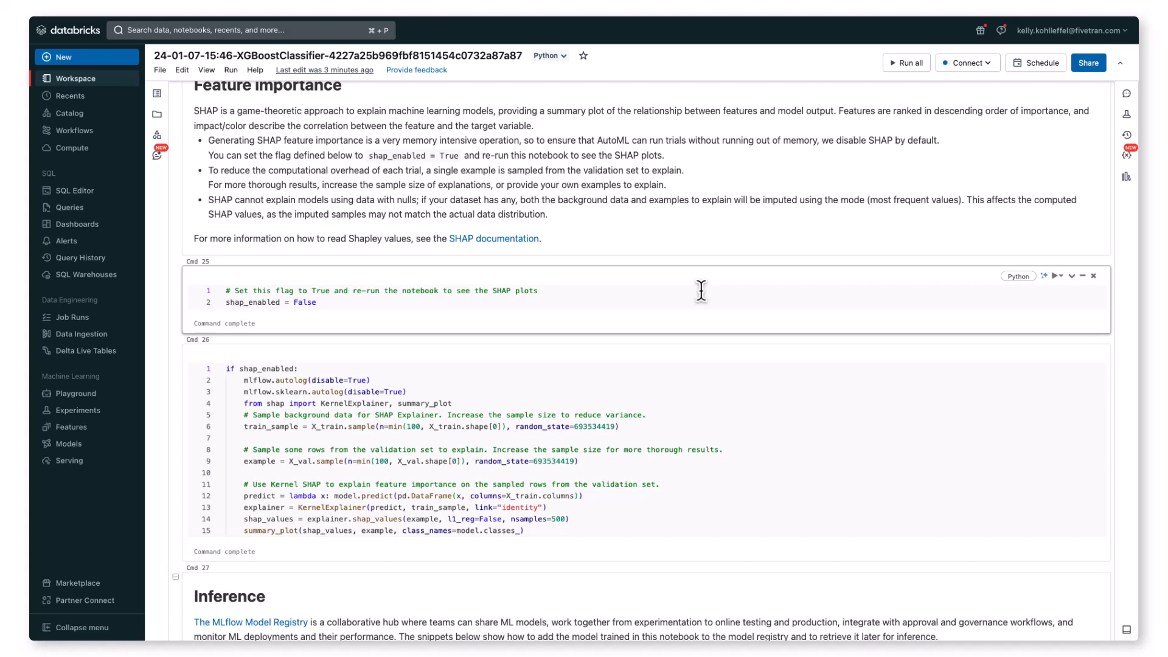
scroll(702, 292, down, 11)
scroll(702, 291, down, 10)
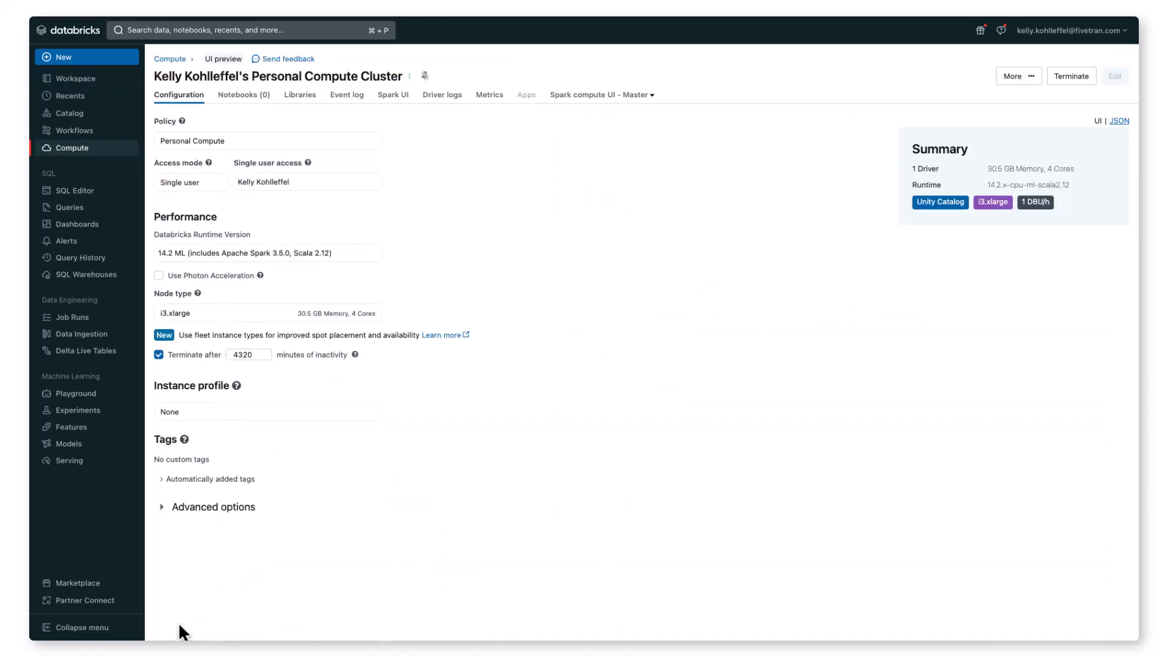
Step: Open Partner Connect in Databricks, then switch to the Fivetran website and open its free trial sign-up
click(88, 601)
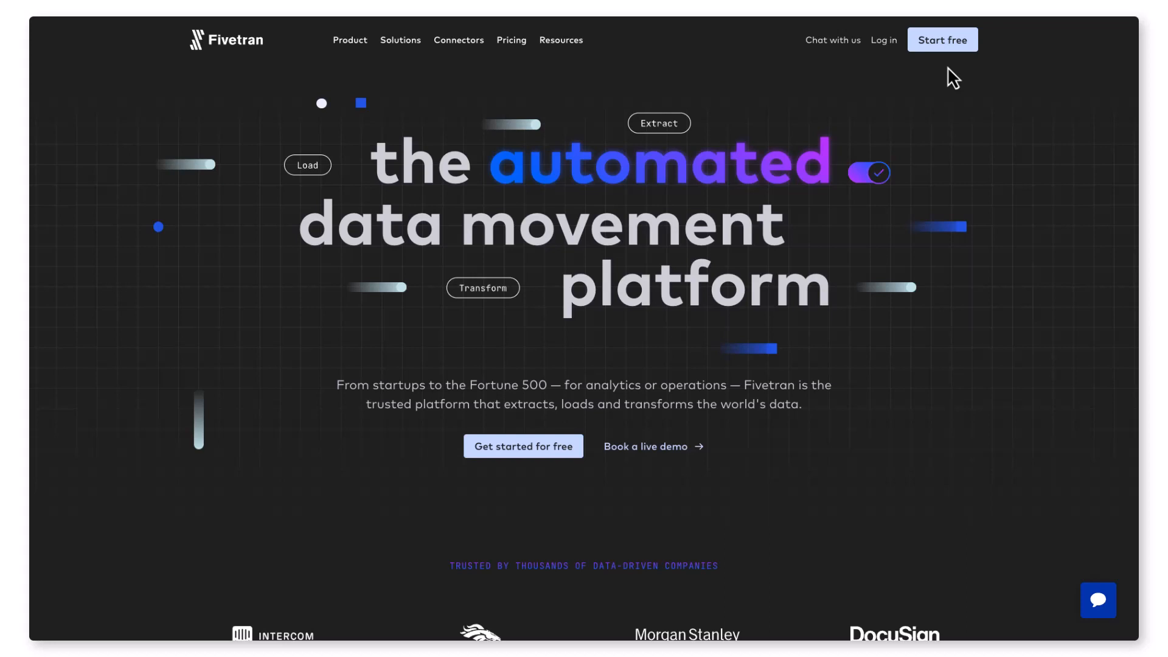
click(942, 48)
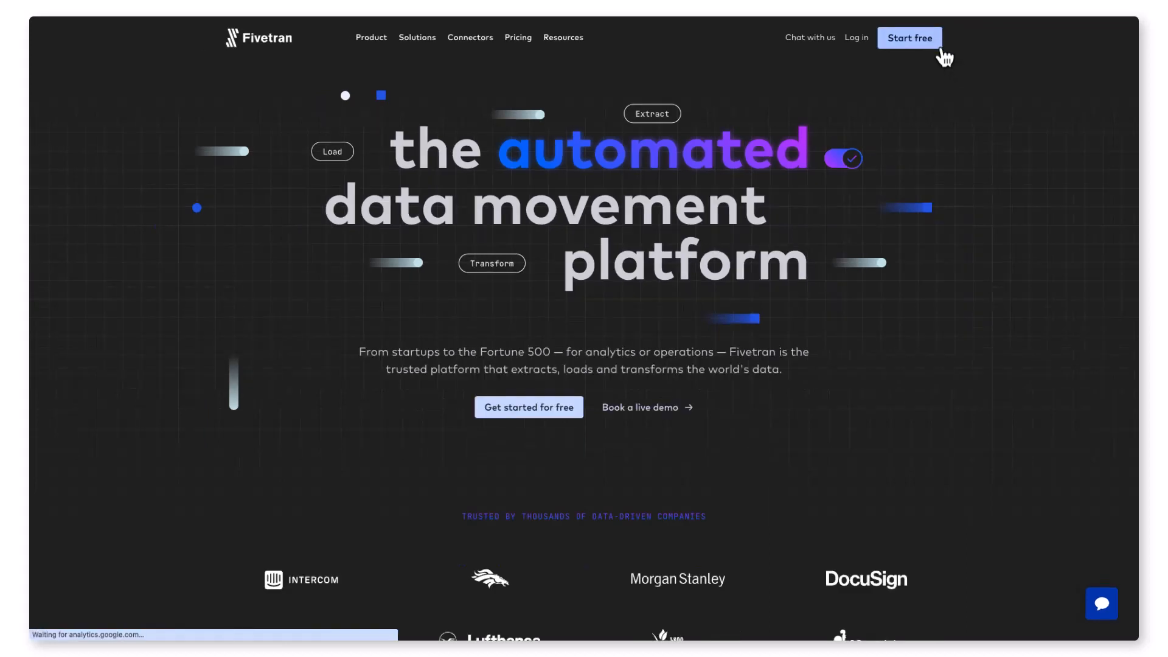